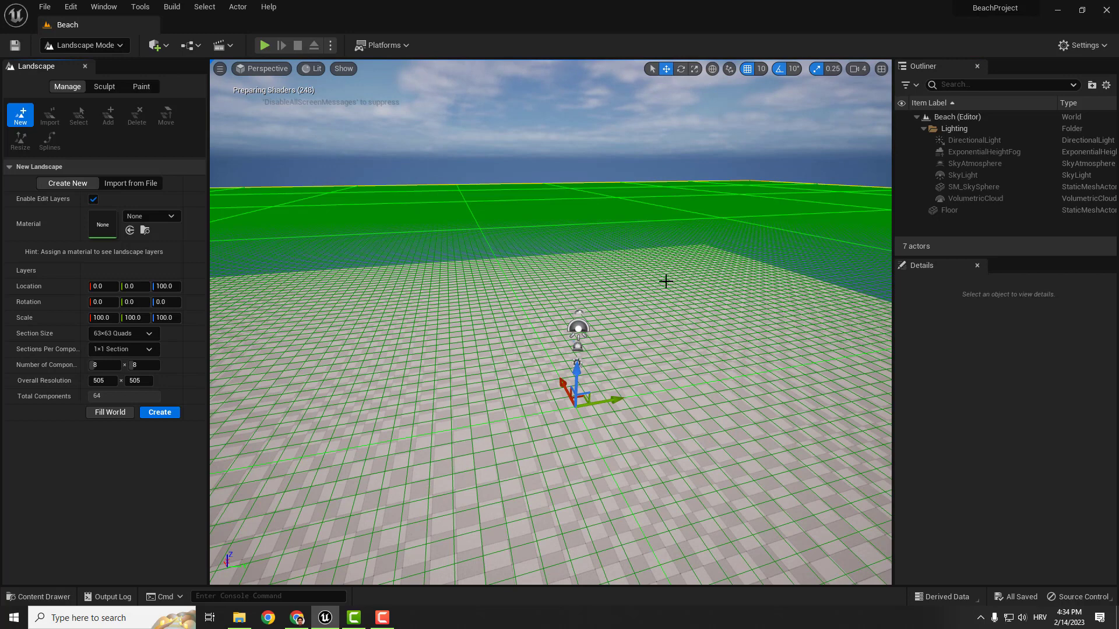
Create a new landscape with a section size of 31×31 quads and its Z location set to 0.
left_click(150, 335)
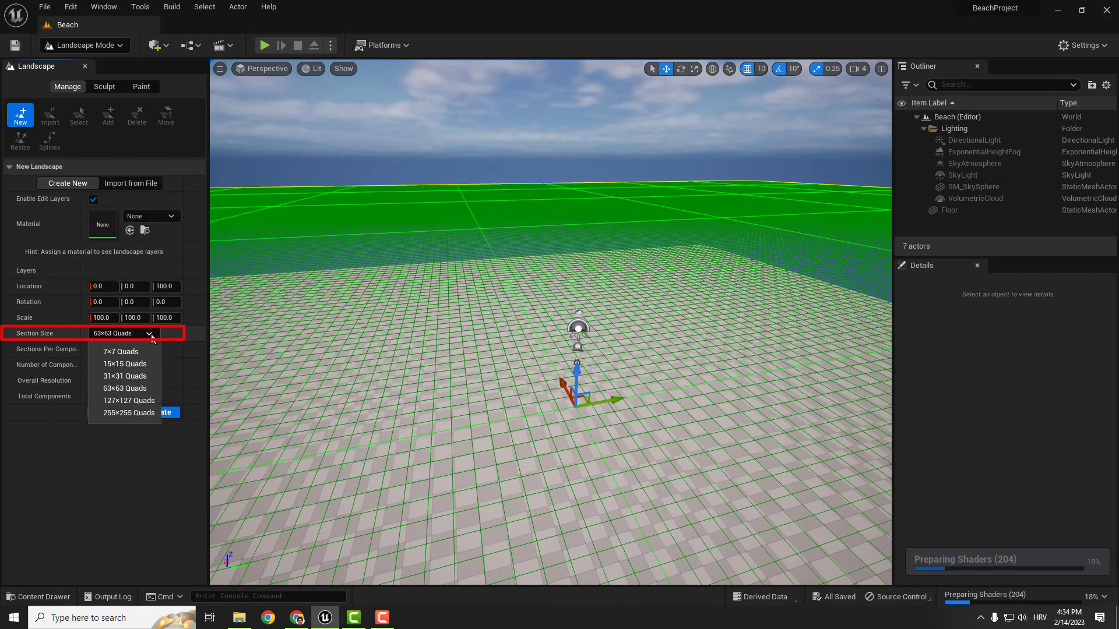
left_click(147, 377)
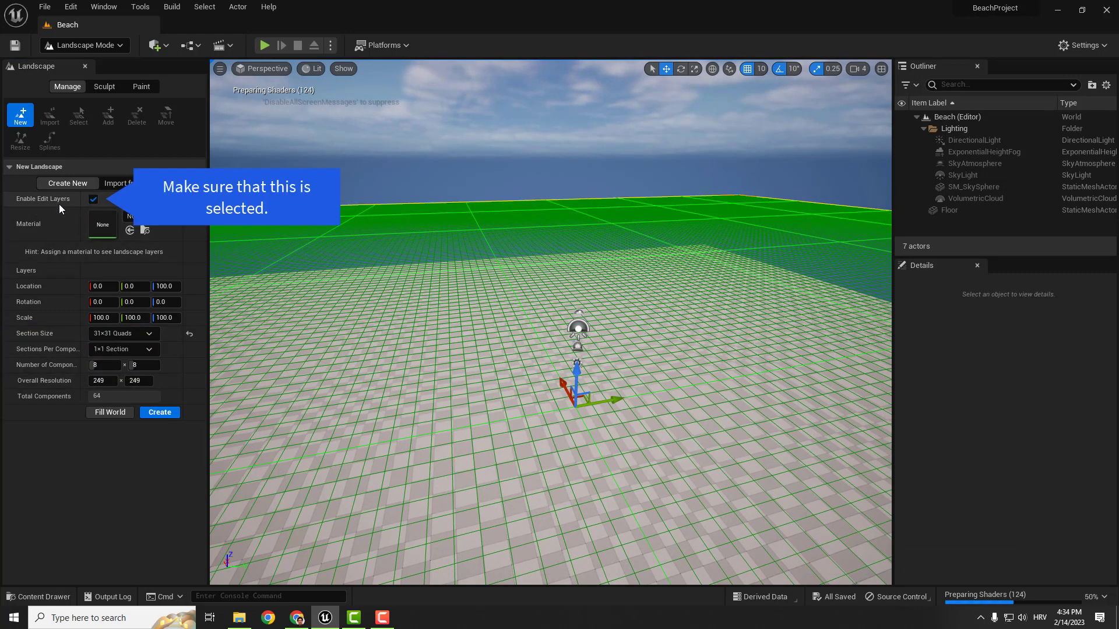
left_click(168, 286)
type("0")
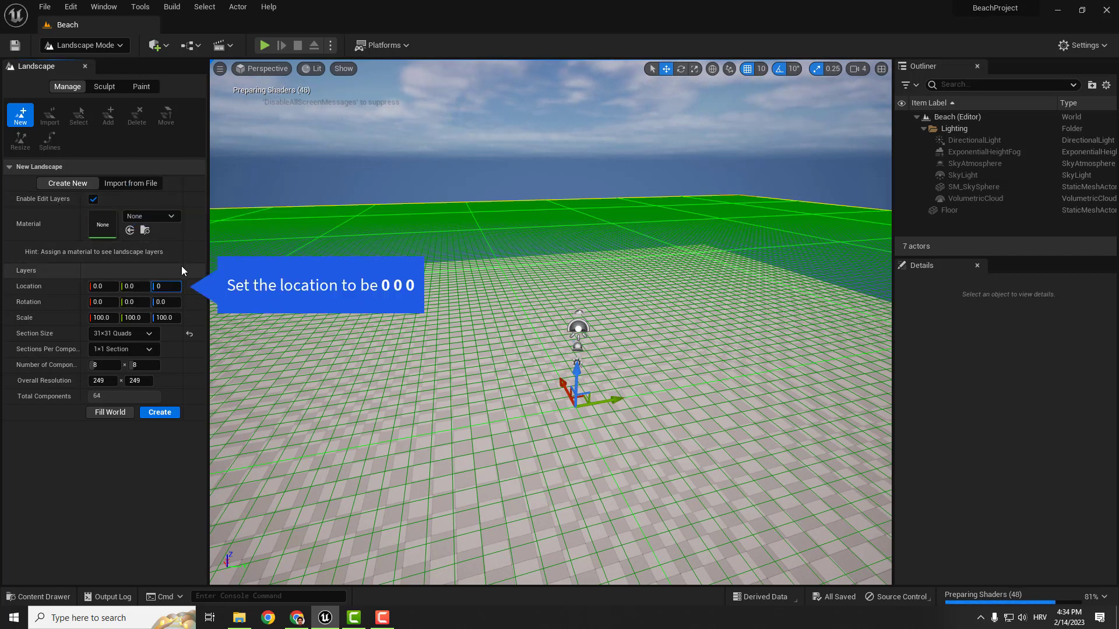
left_click(159, 413)
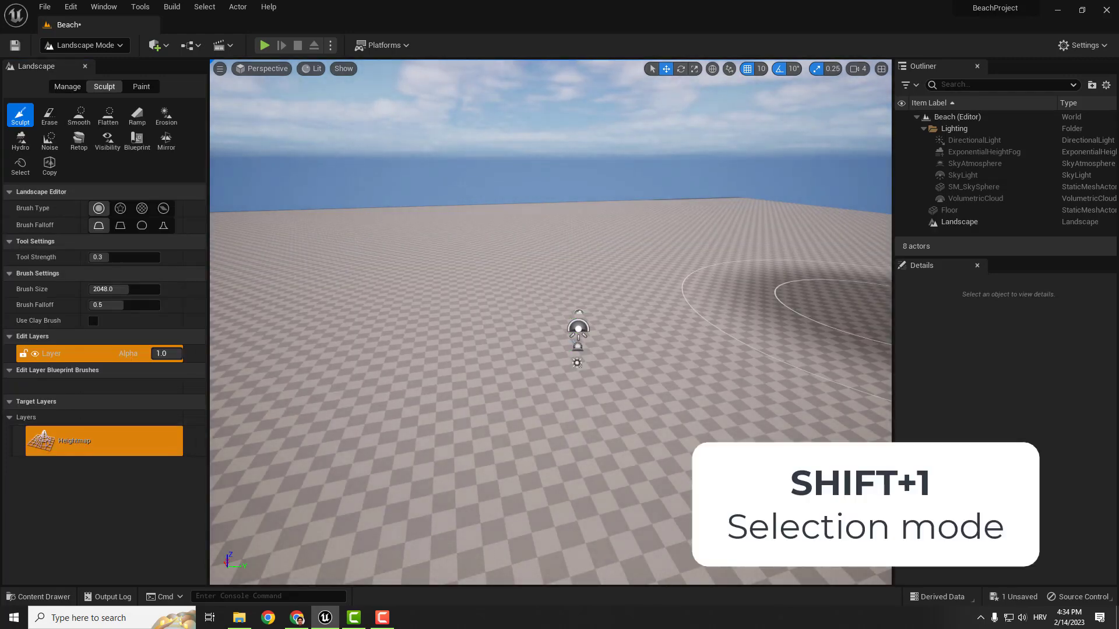
Switch to Selection mode and delete the Floor actor from the level.
left_click(119, 47)
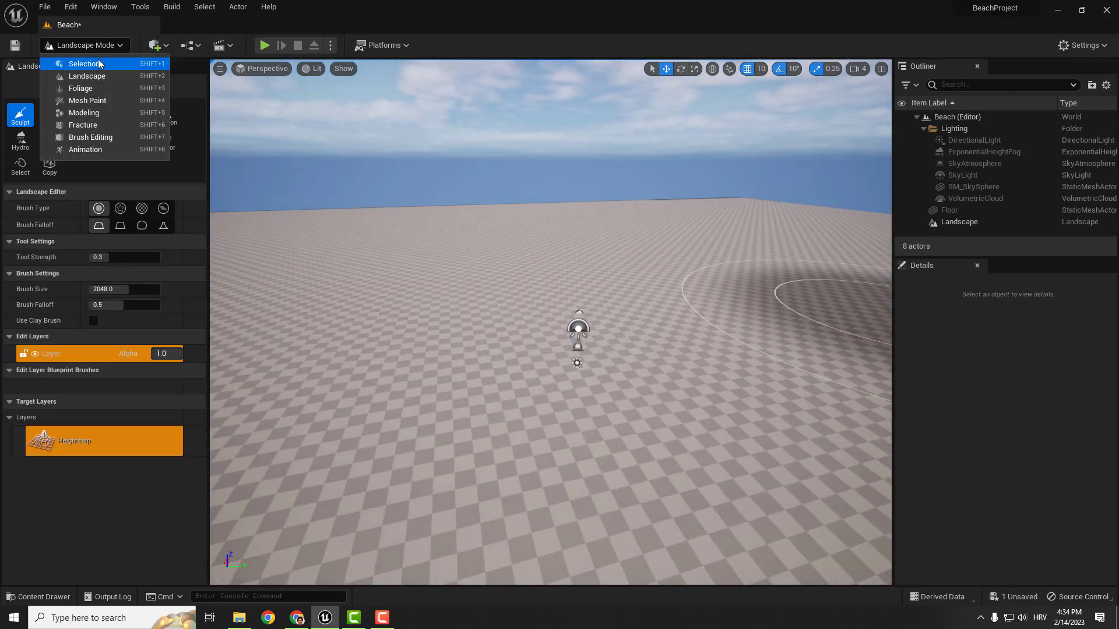
left_click(83, 65)
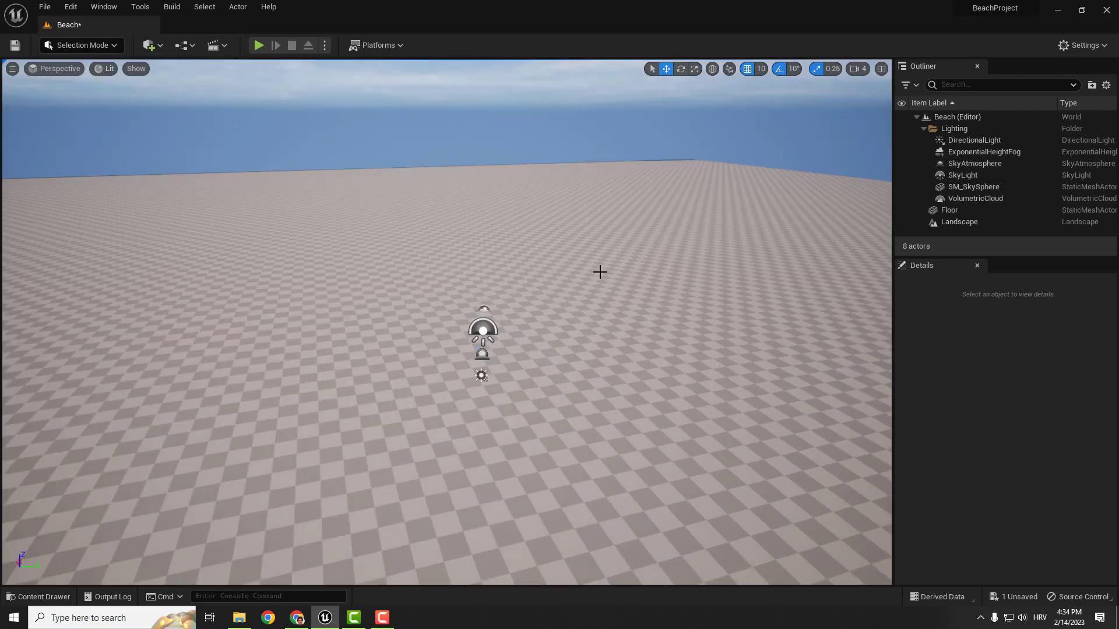
left_click(970, 211)
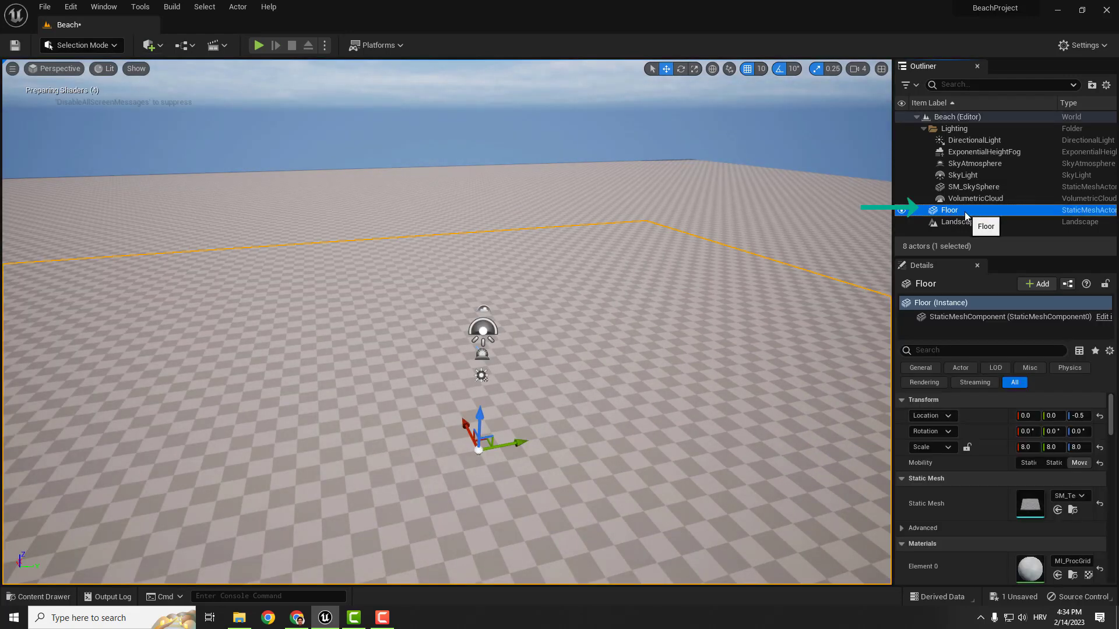
key("Delete")
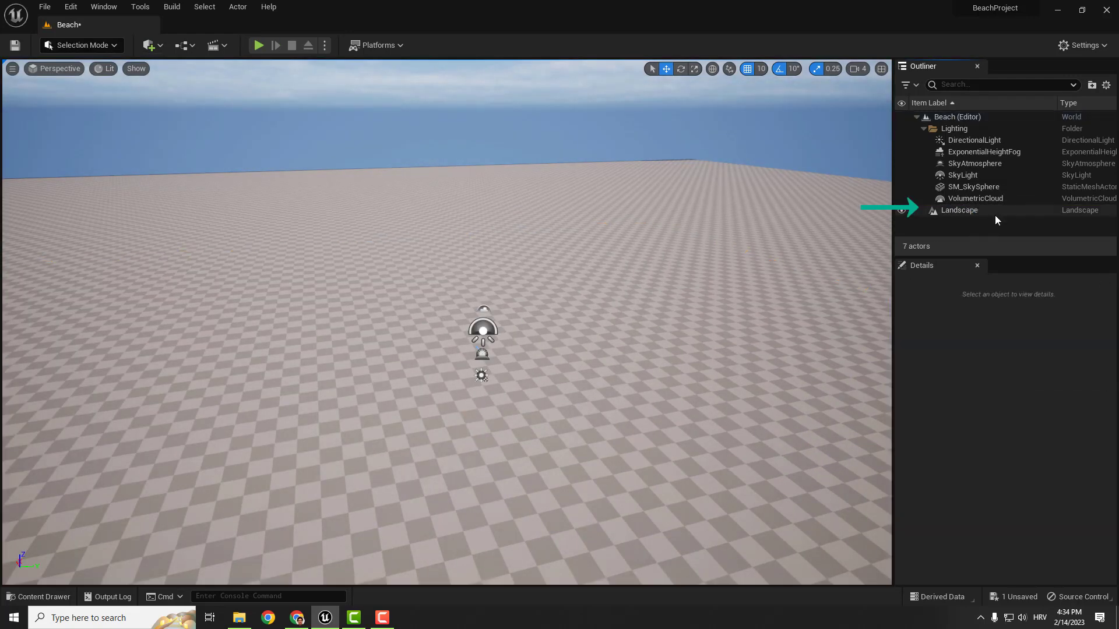
Enable the Landmass and Water plugins for the project.
left_click(70, 13)
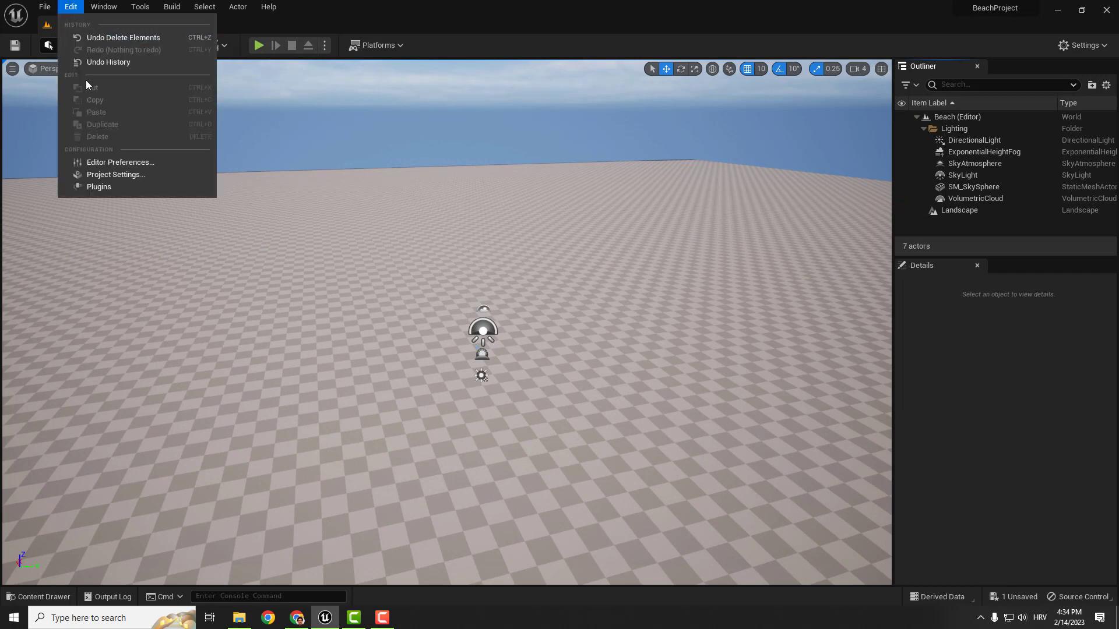
left_click(111, 187)
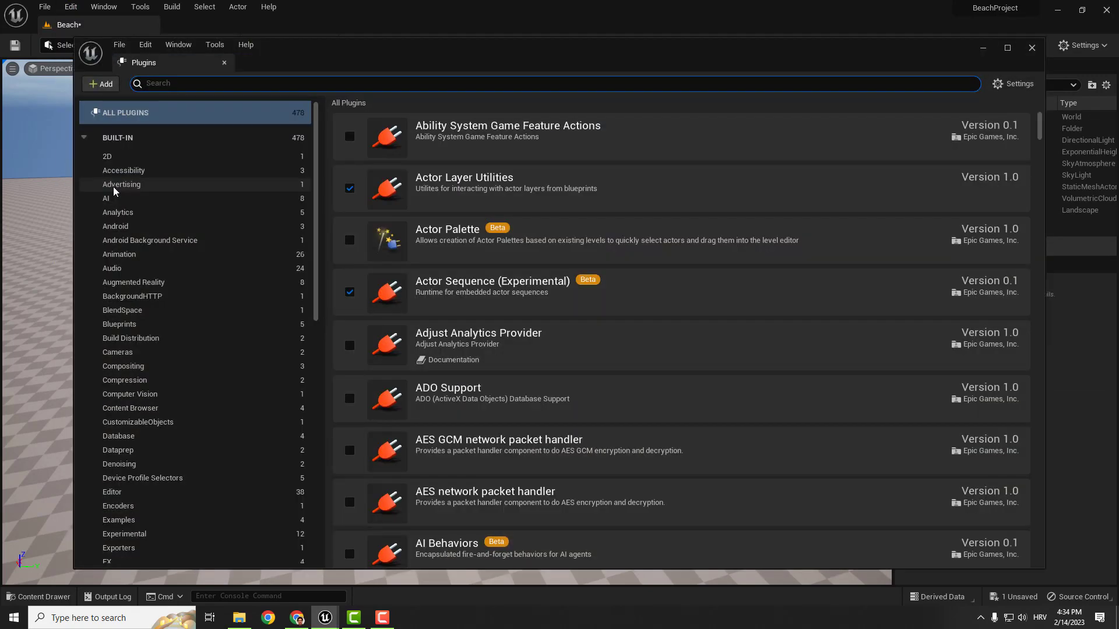
type("land")
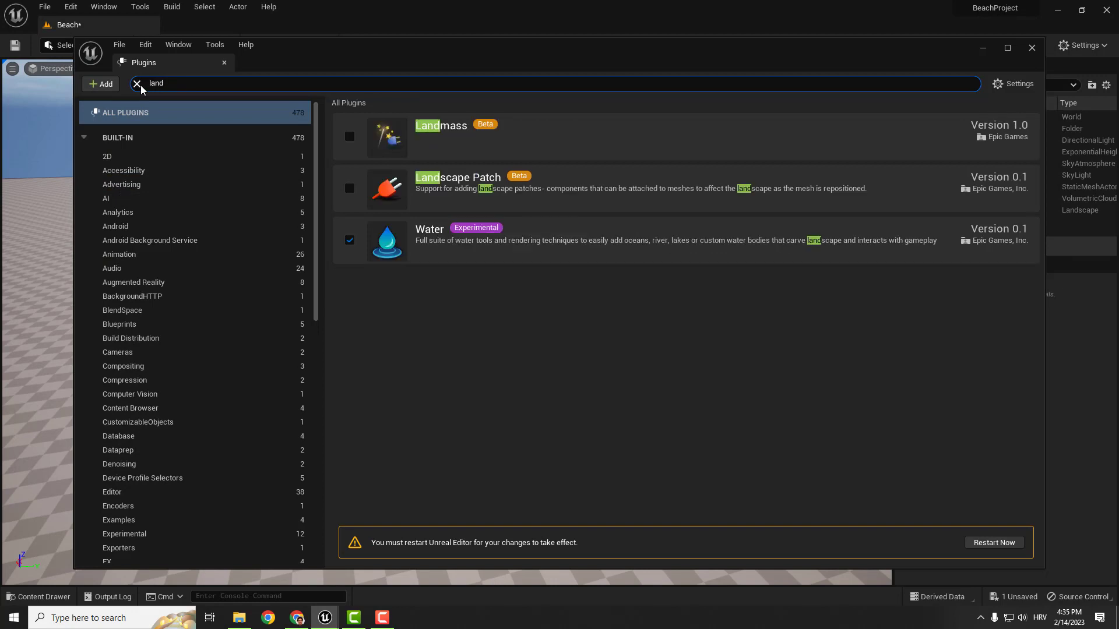
left_click(349, 137)
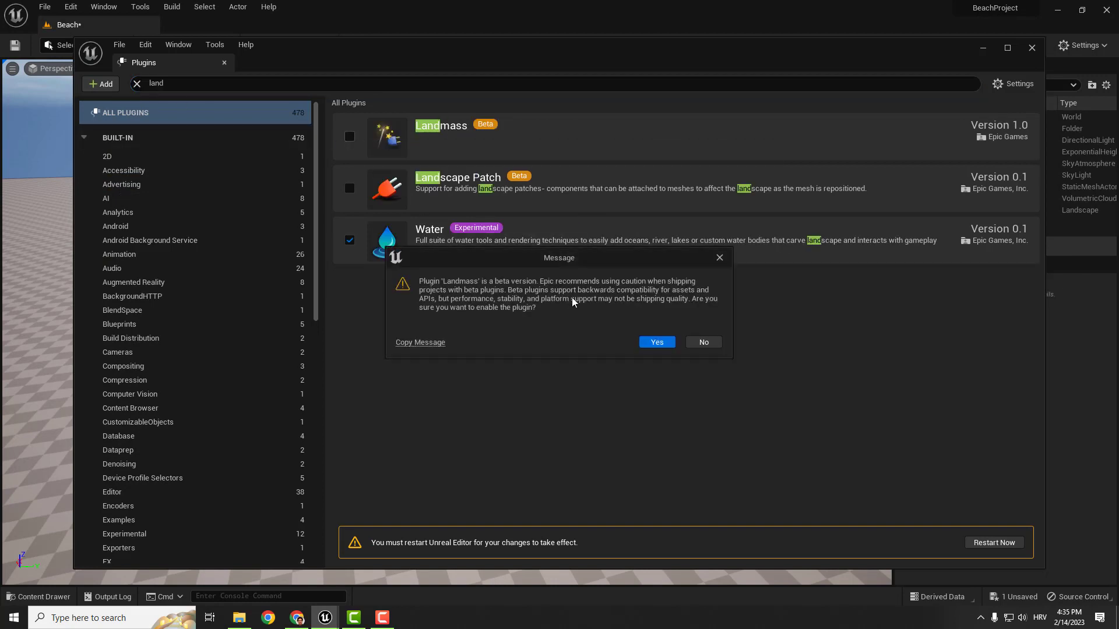
left_click(651, 342)
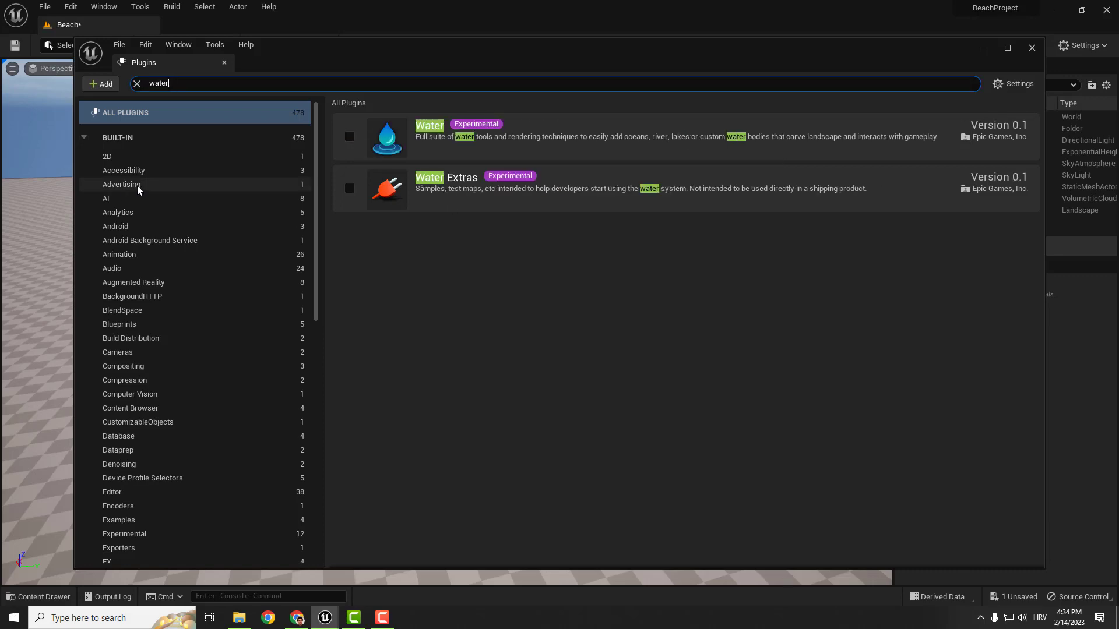
left_click(350, 138)
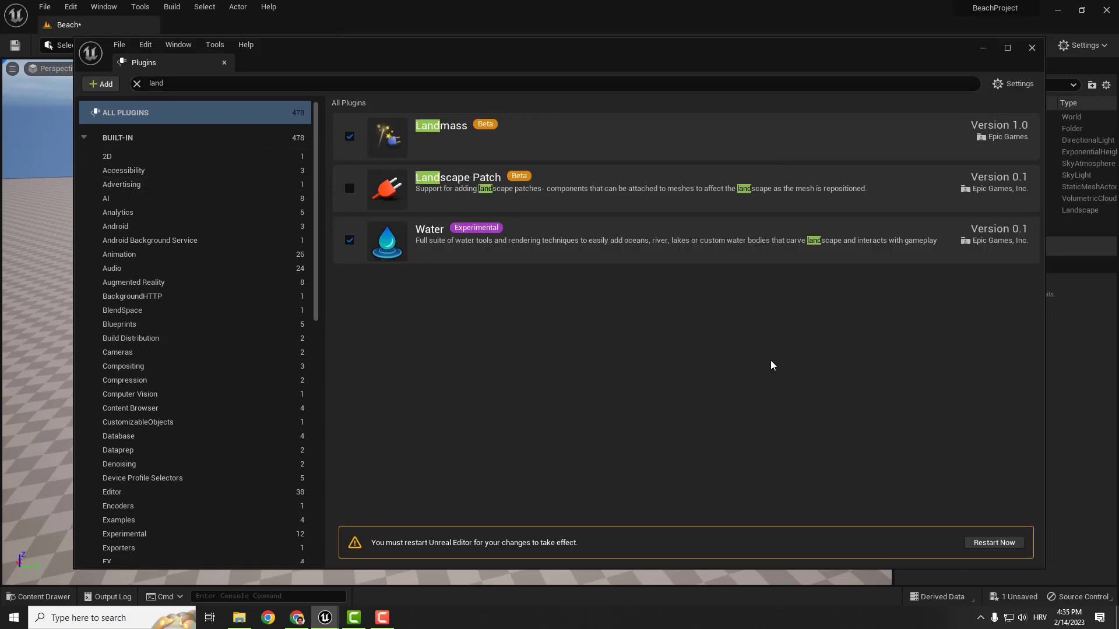
Restart the editor with the Beach level saved, and add the missing Water Body Collision profile entry to DefaultEngine.ini.
left_click(1000, 547)
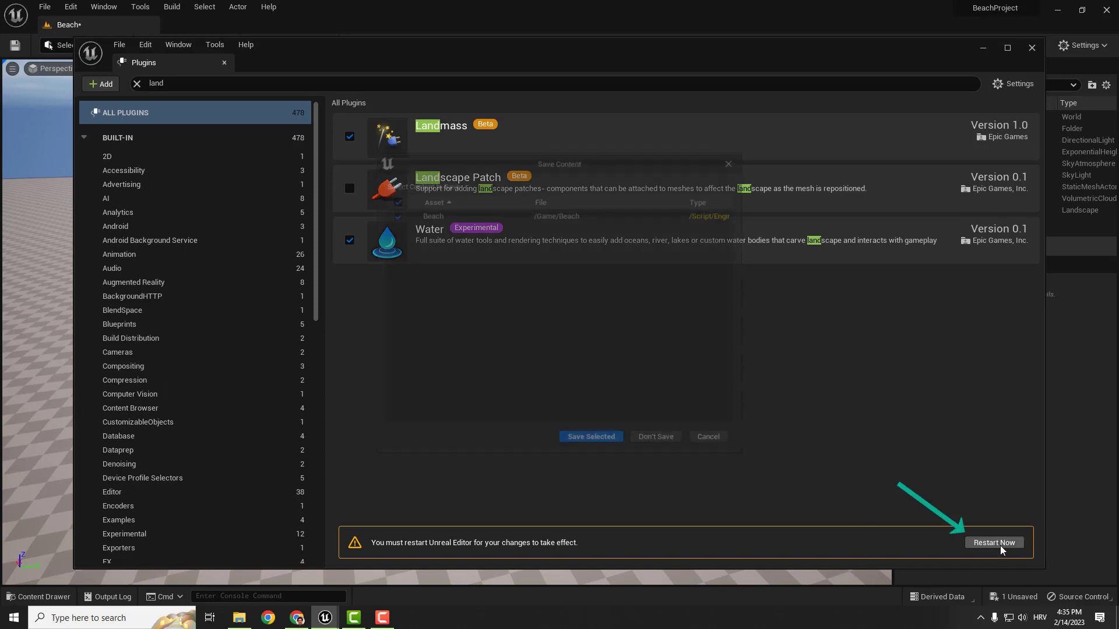
left_click(592, 441)
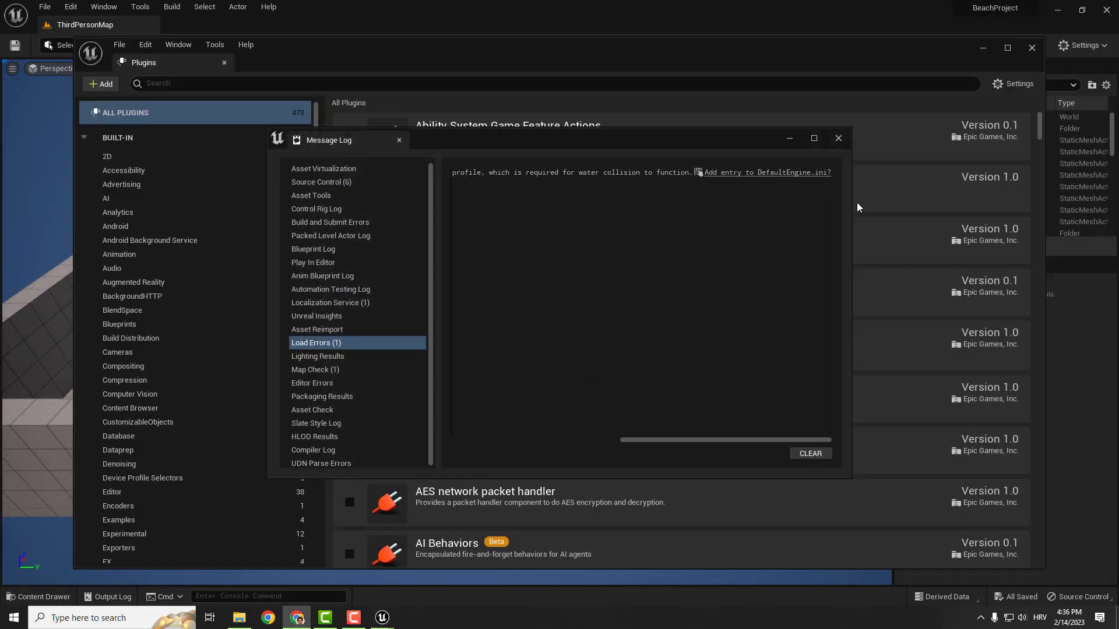
left_click(770, 175)
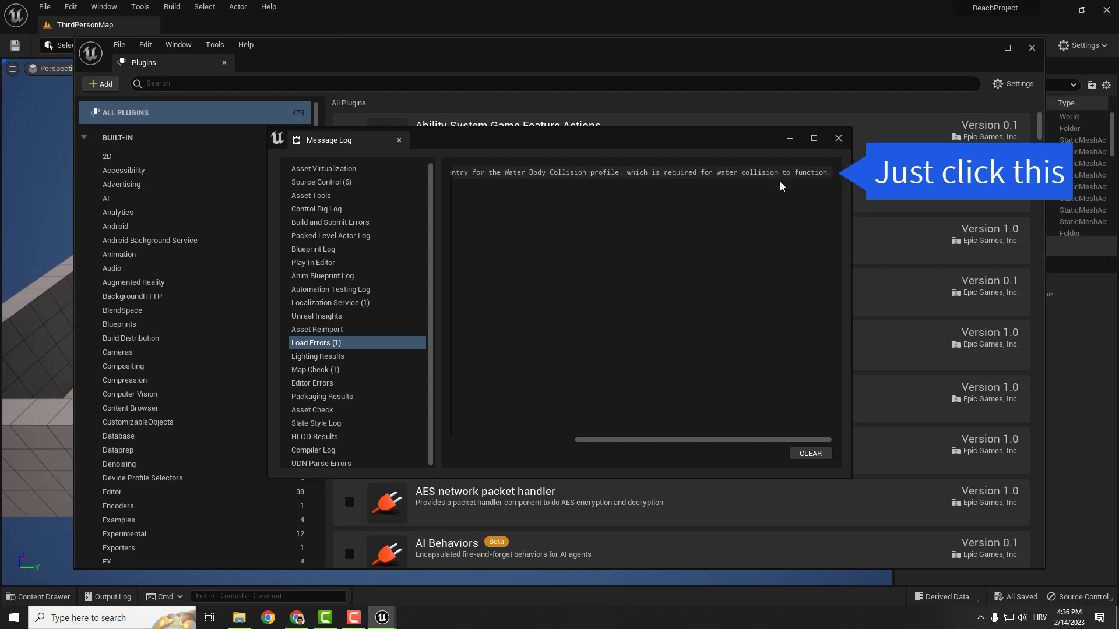
left_click(839, 140)
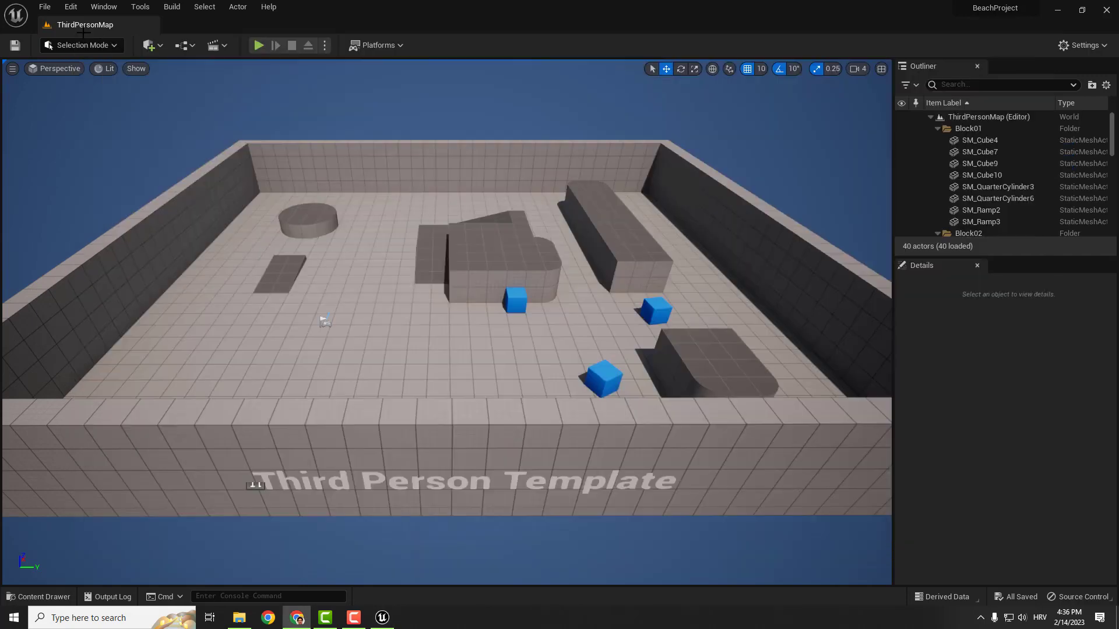
Open the Beach level from the project's Content folder.
left_click(44, 8)
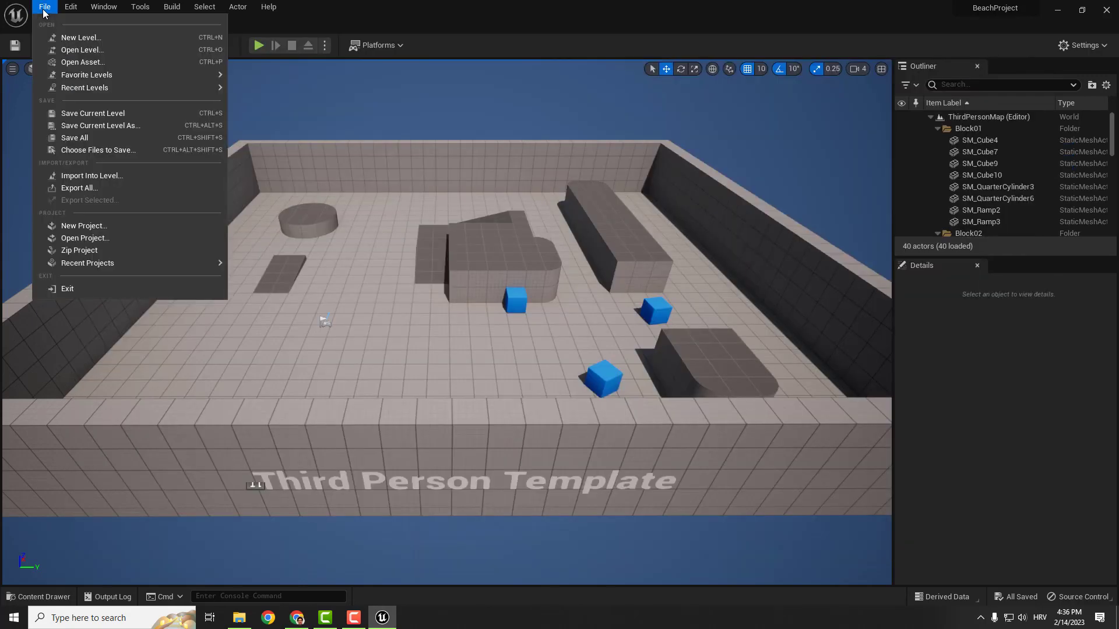
left_click(81, 50)
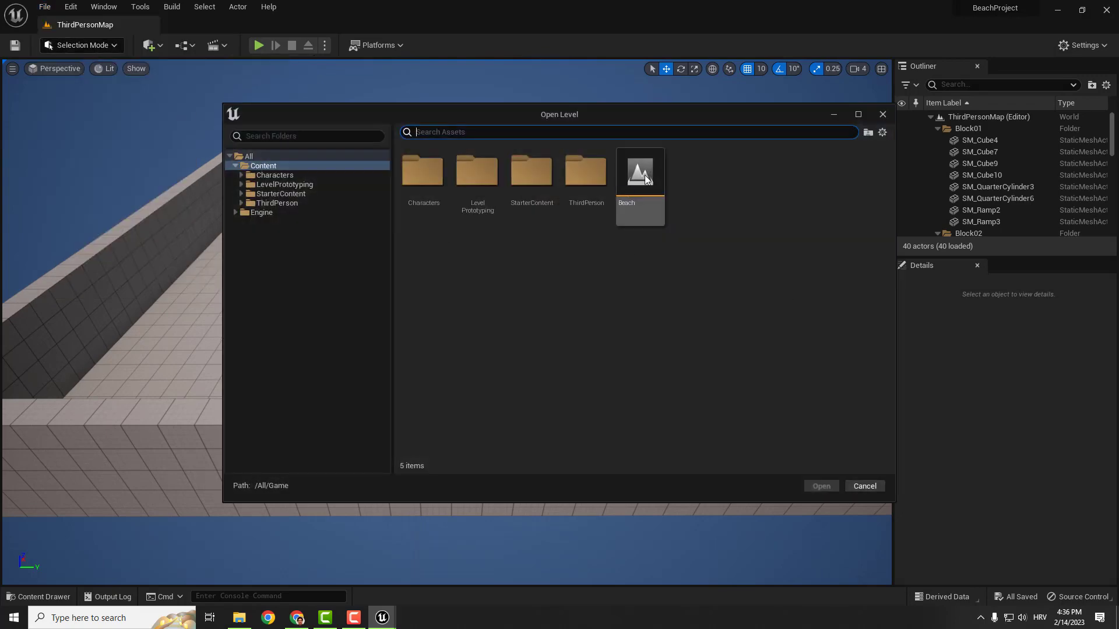
left_click(645, 174)
left_click(814, 487)
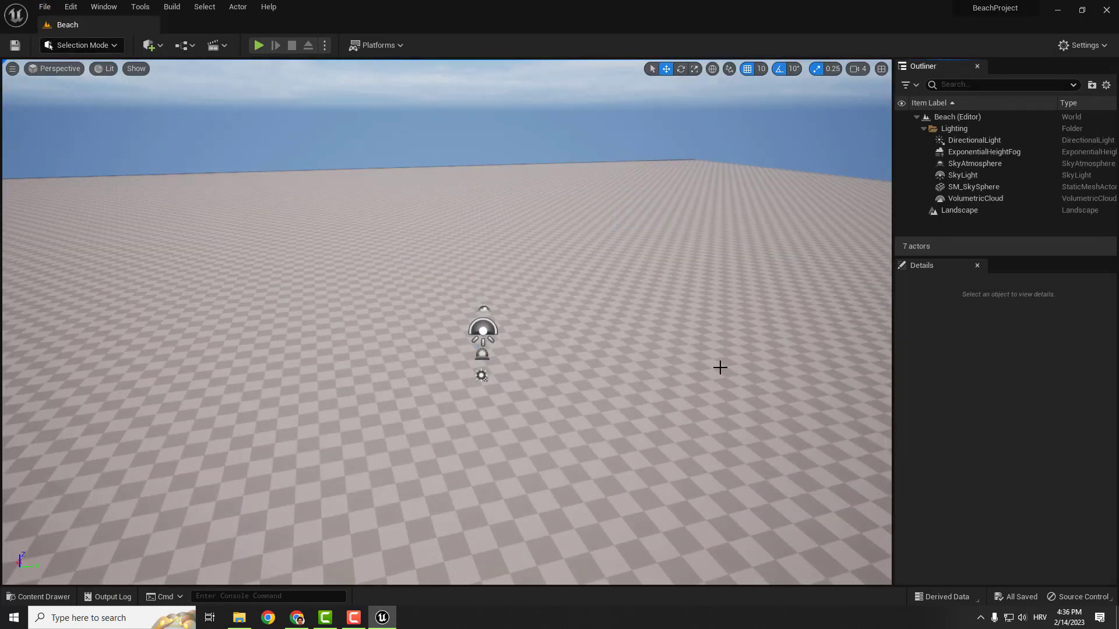
Place a Water Body Ocean actor on the landscape near its centre.
left_click(150, 49)
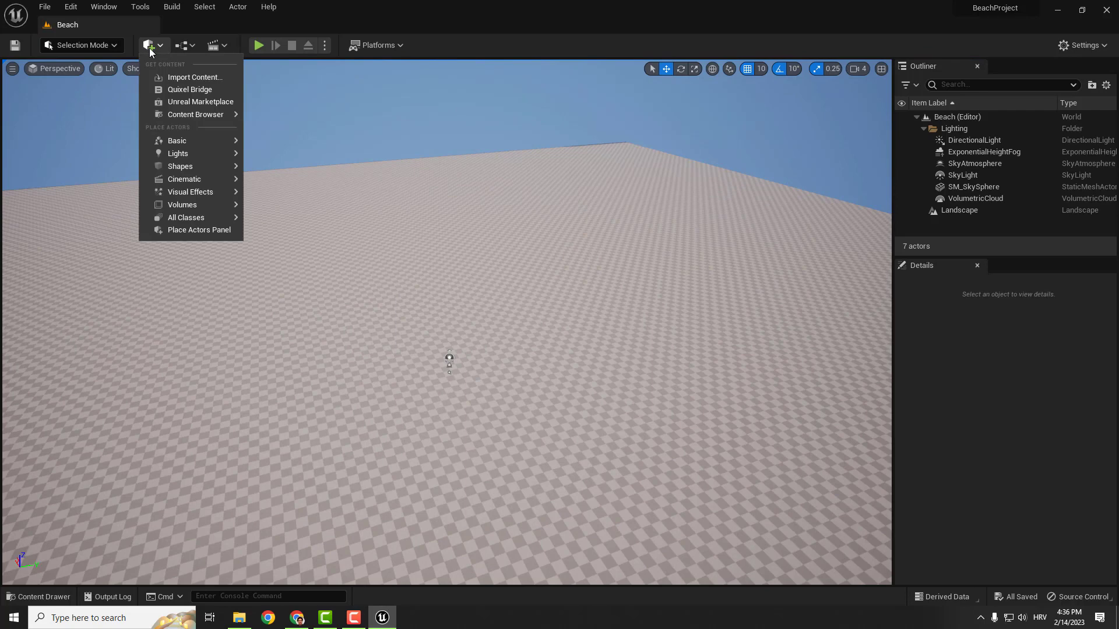
mouse_move(187, 168)
mouse_move(187, 219)
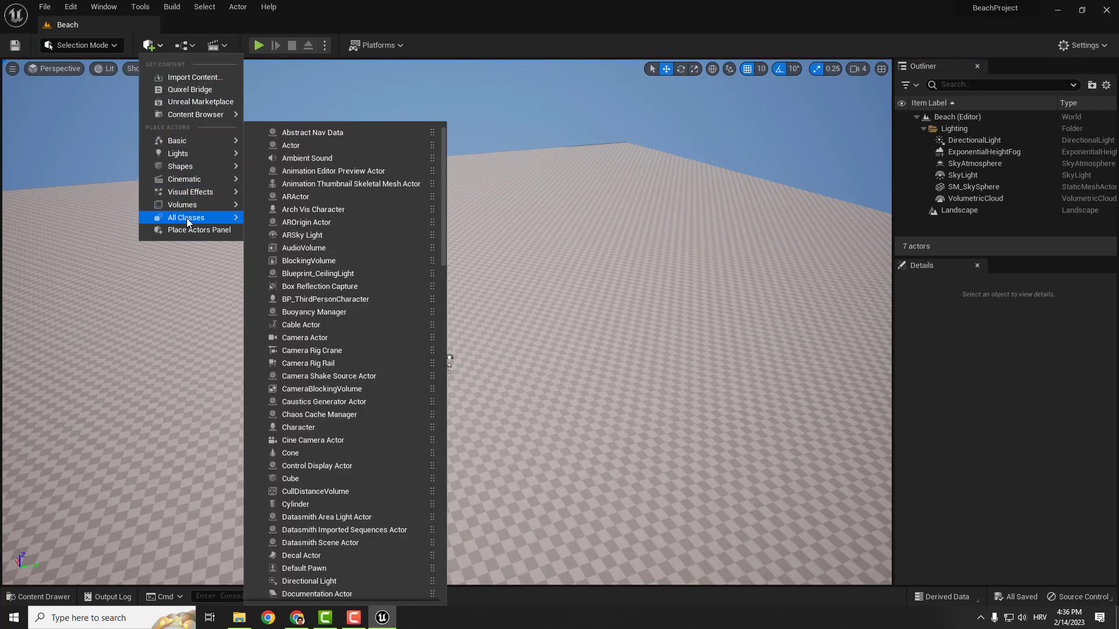
type("water")
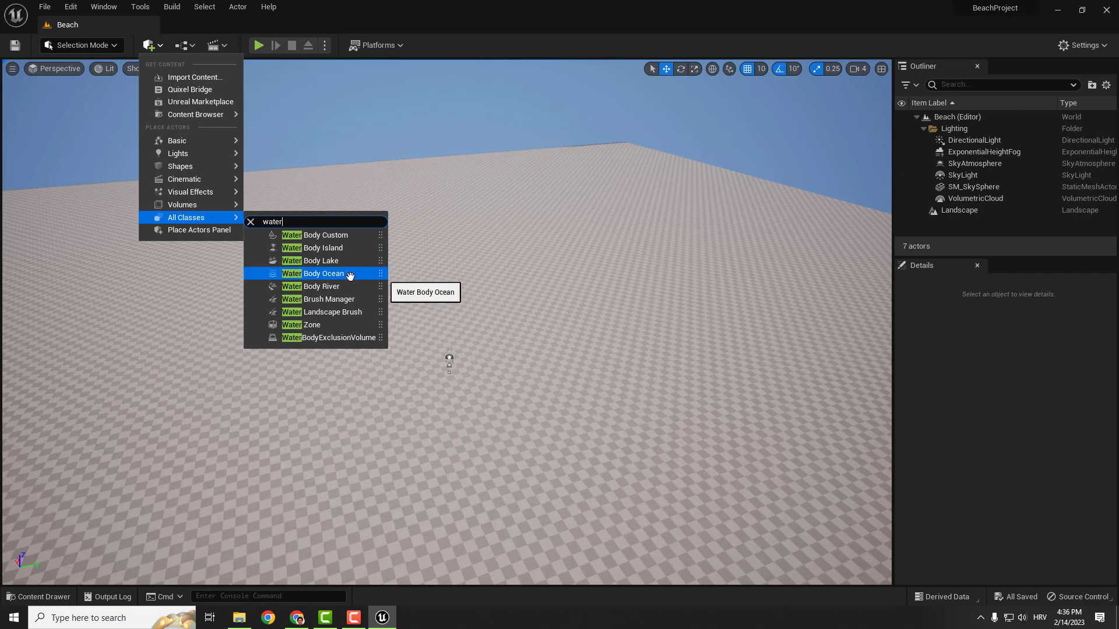
left_click_drag(349, 275, 421, 435)
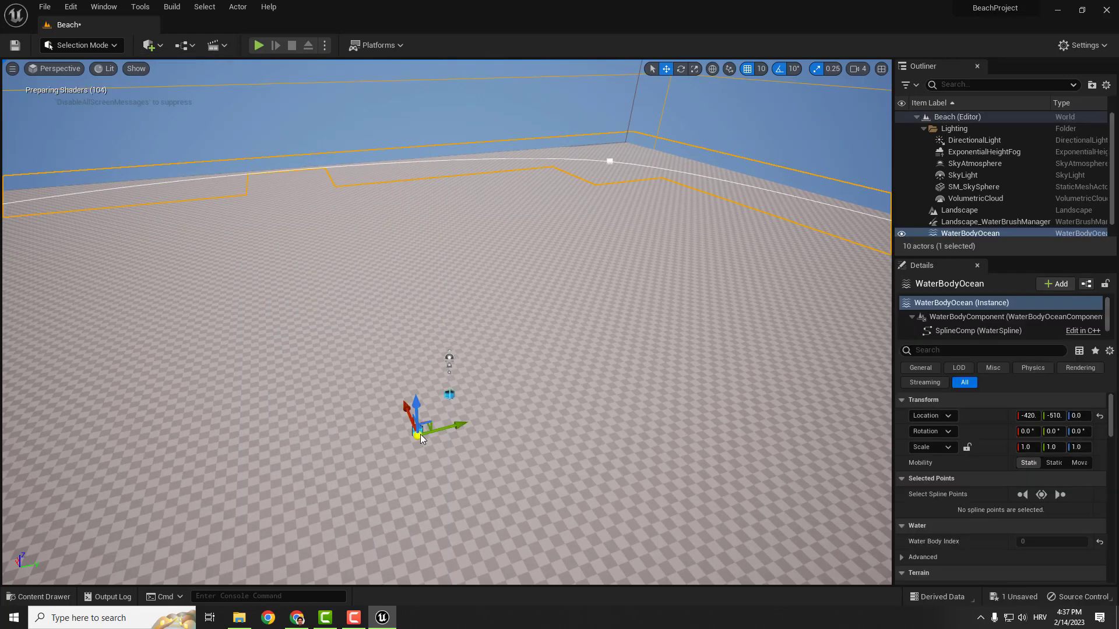
Pull the ocean's spline points inward to shape a rounded island within the landscape, and set the heightmap Falloff Mode to Width.
right_click_drag(468, 315, 562, 337)
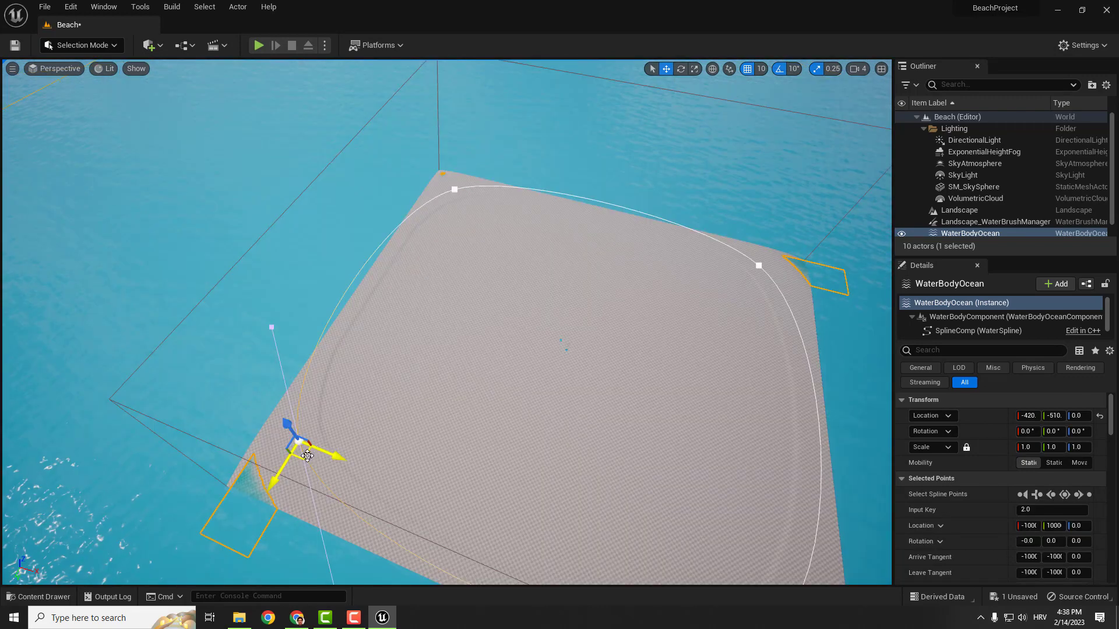
left_click_drag(292, 457, 394, 412)
left_click(456, 193)
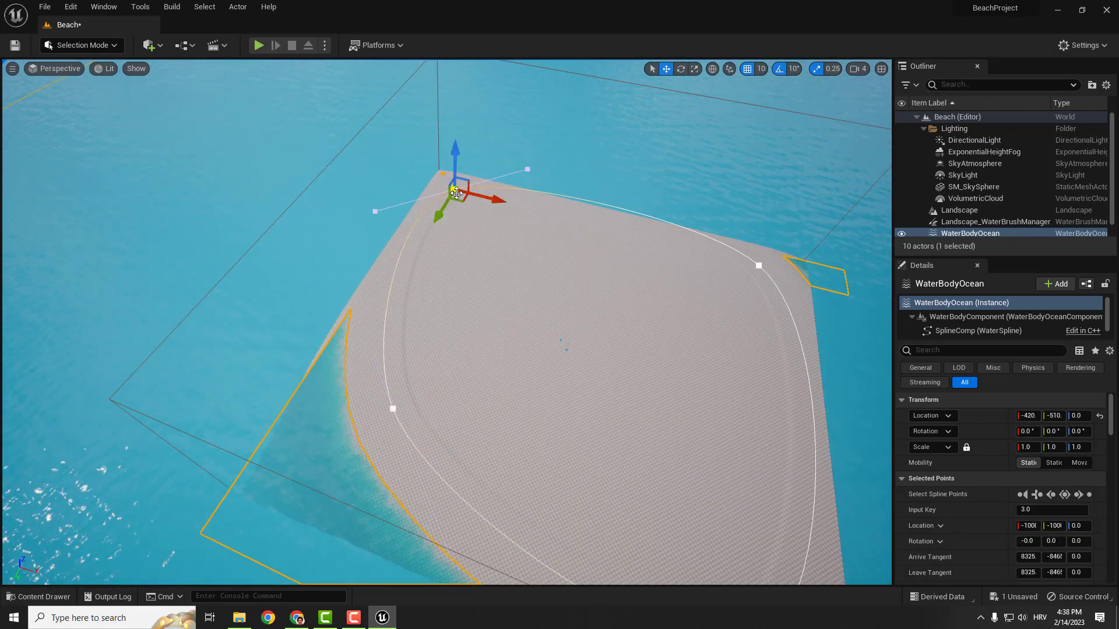
left_click_drag(460, 199, 478, 252)
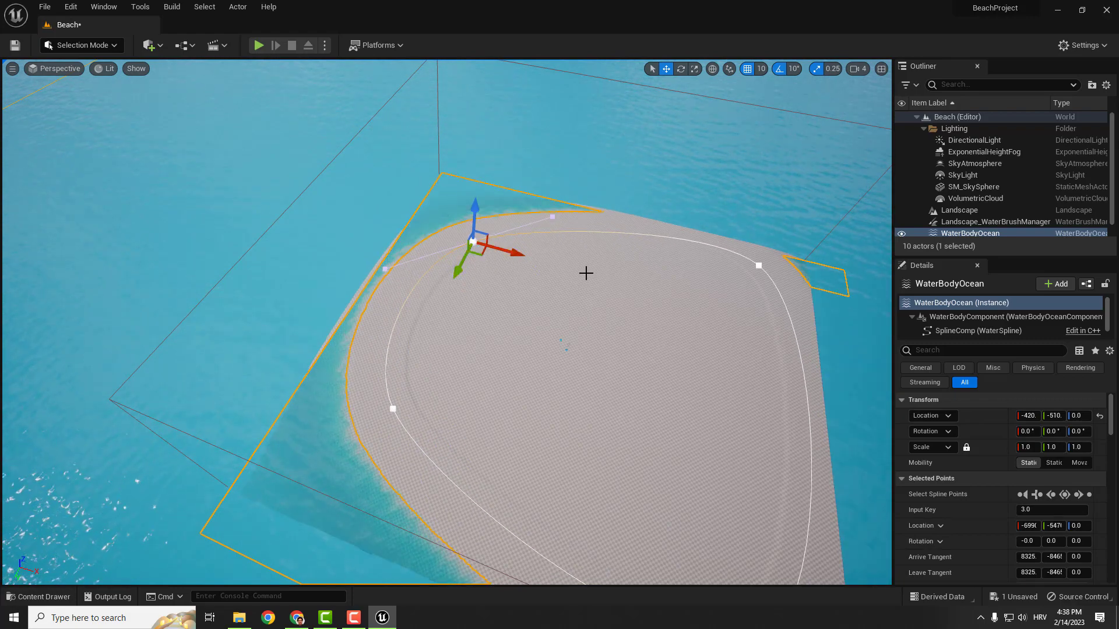
left_click(760, 266)
left_click_drag(760, 265, 643, 311)
right_click_drag(554, 389, 568, 338)
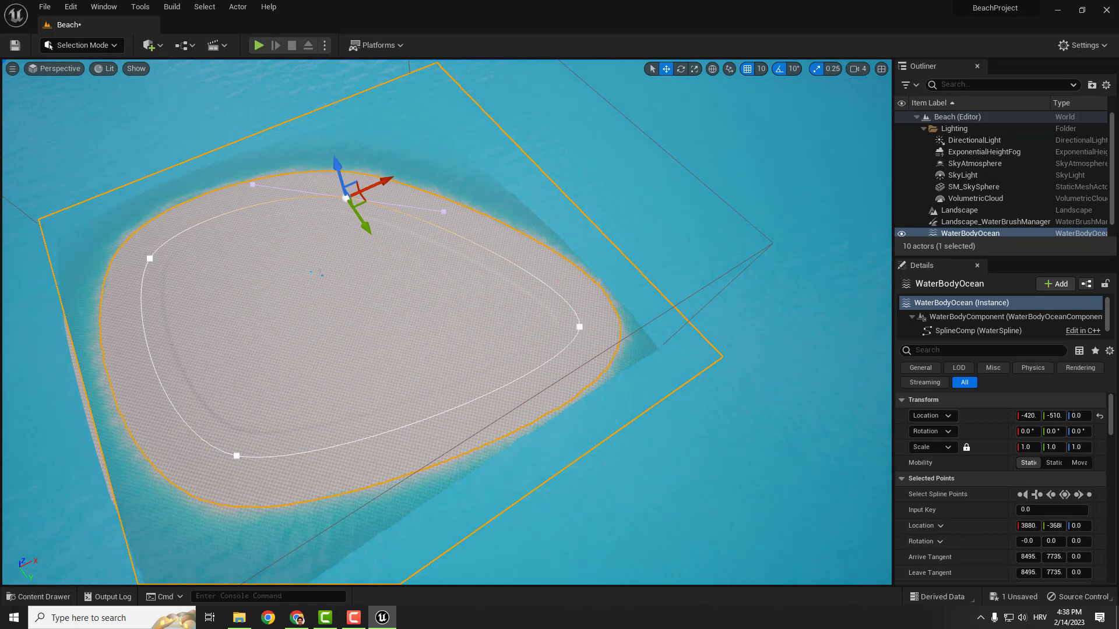
left_click(580, 328)
left_click_drag(596, 333, 472, 325)
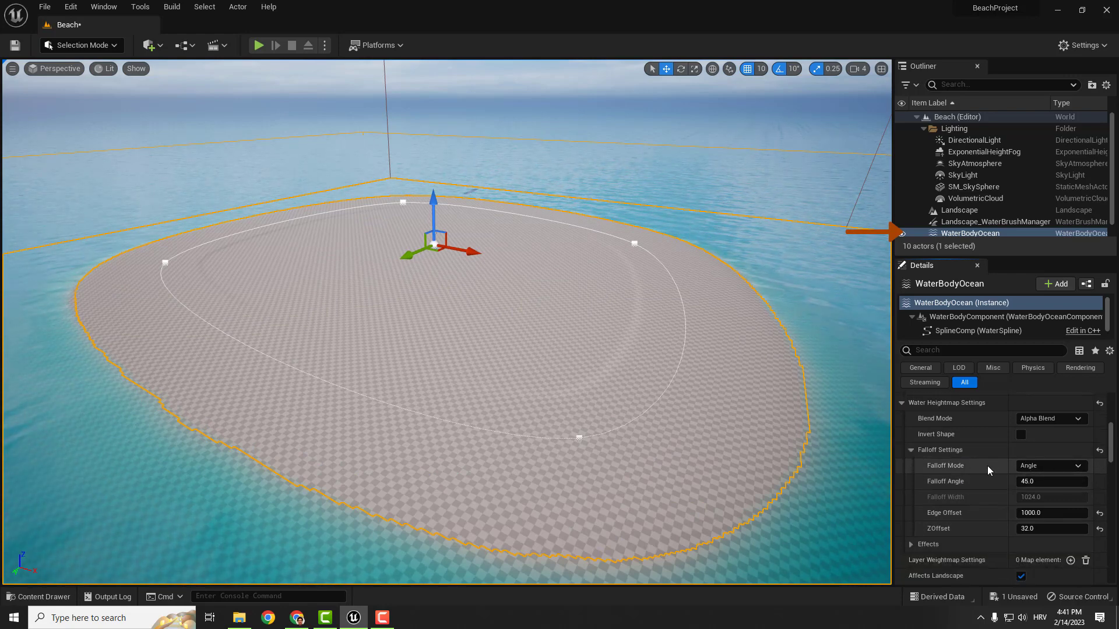
left_click(1077, 466)
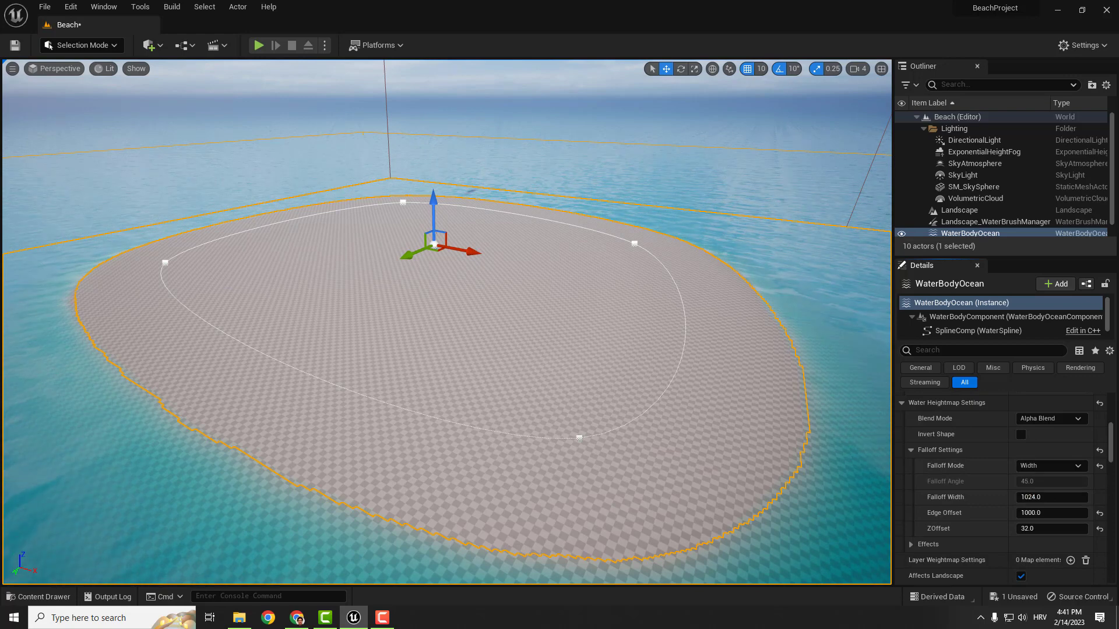
Open Quixel Bridge and search its asset library for "beach sand".
left_click(153, 45)
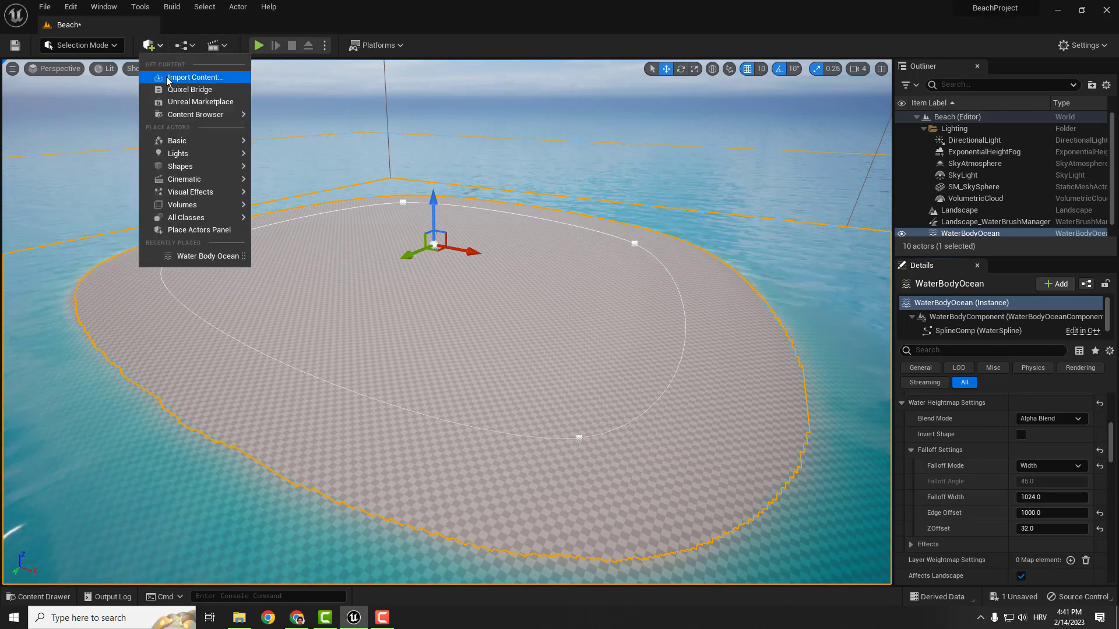
left_click(187, 88)
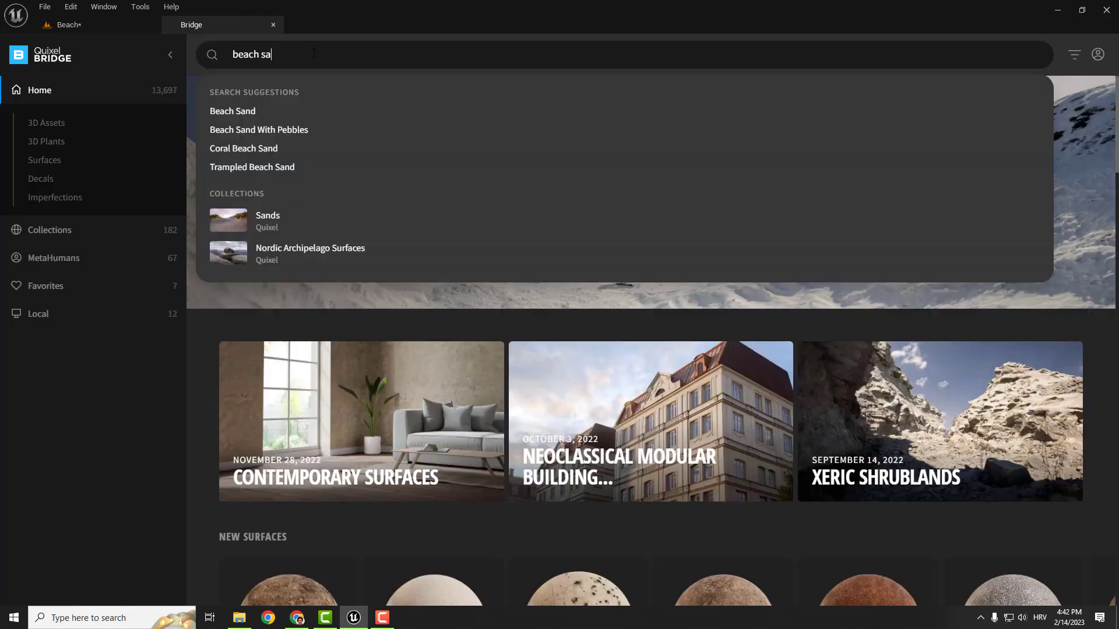
type("nd")
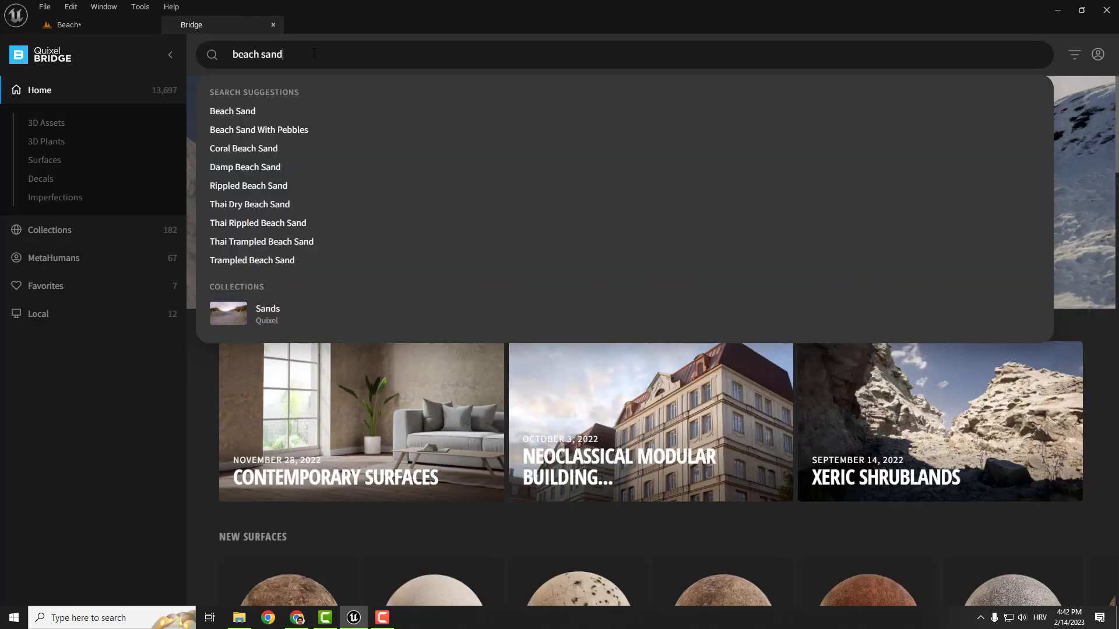
key("Return")
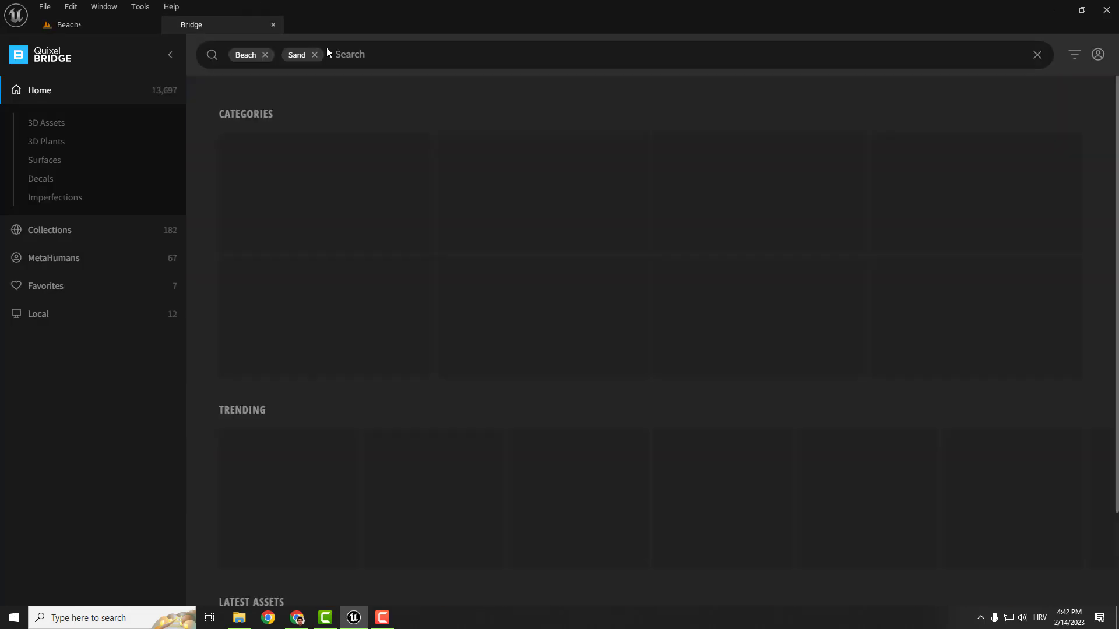
Download the medium-quality Rippled Sand surface from the Surfaces results, add it to the project, and return to the Beach level.
left_click(754, 193)
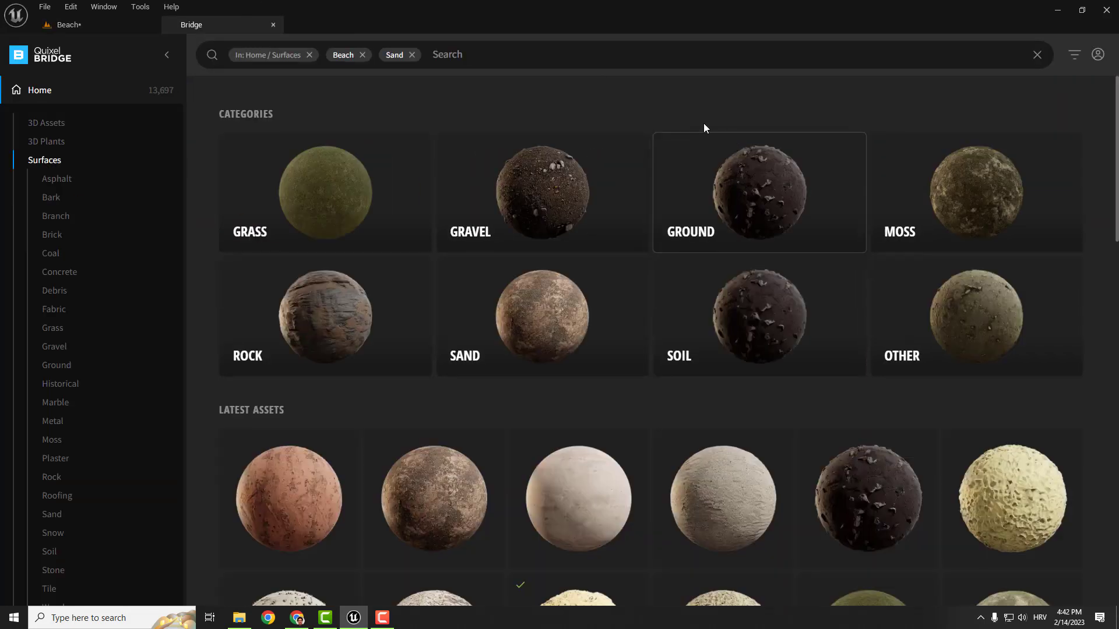
scroll(690, 127, "down", 4)
left_click(1012, 275)
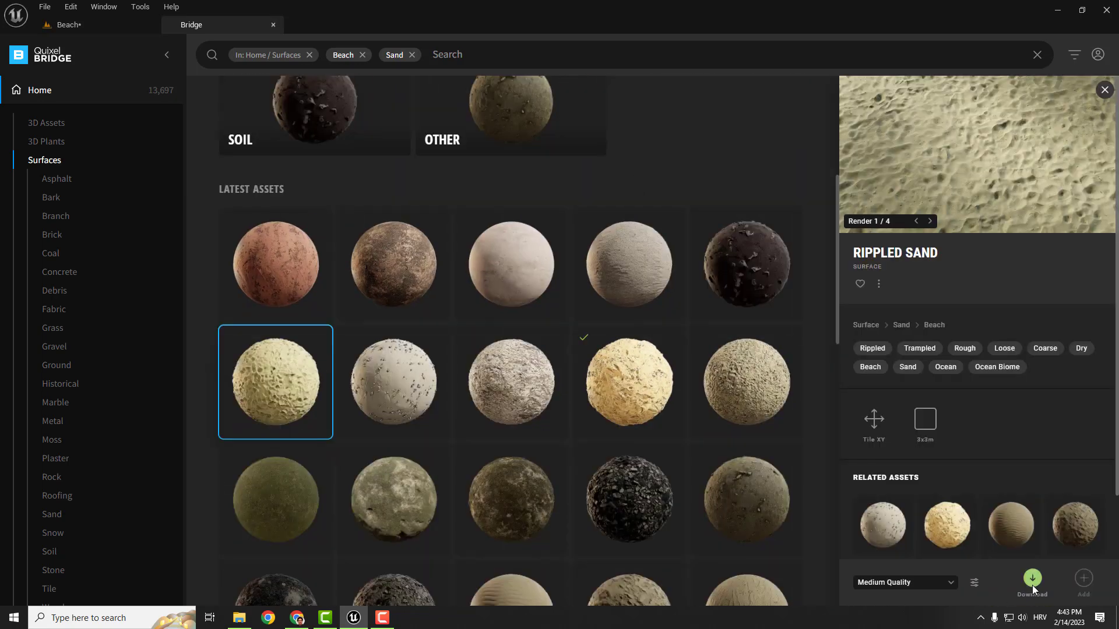
left_click(1032, 579)
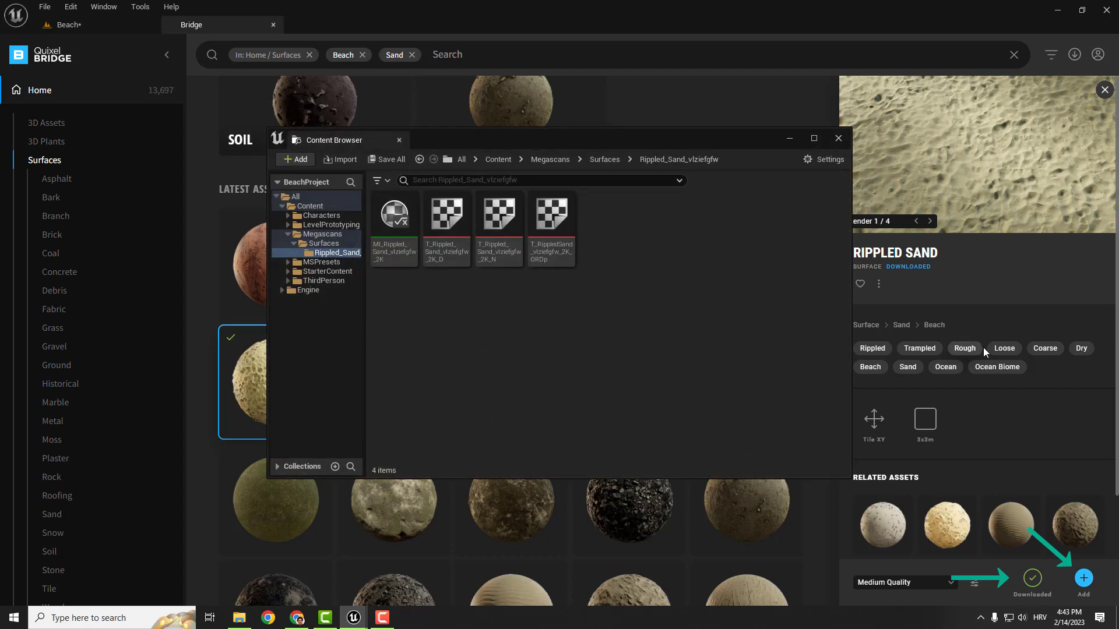
left_click(839, 139)
left_click(275, 24)
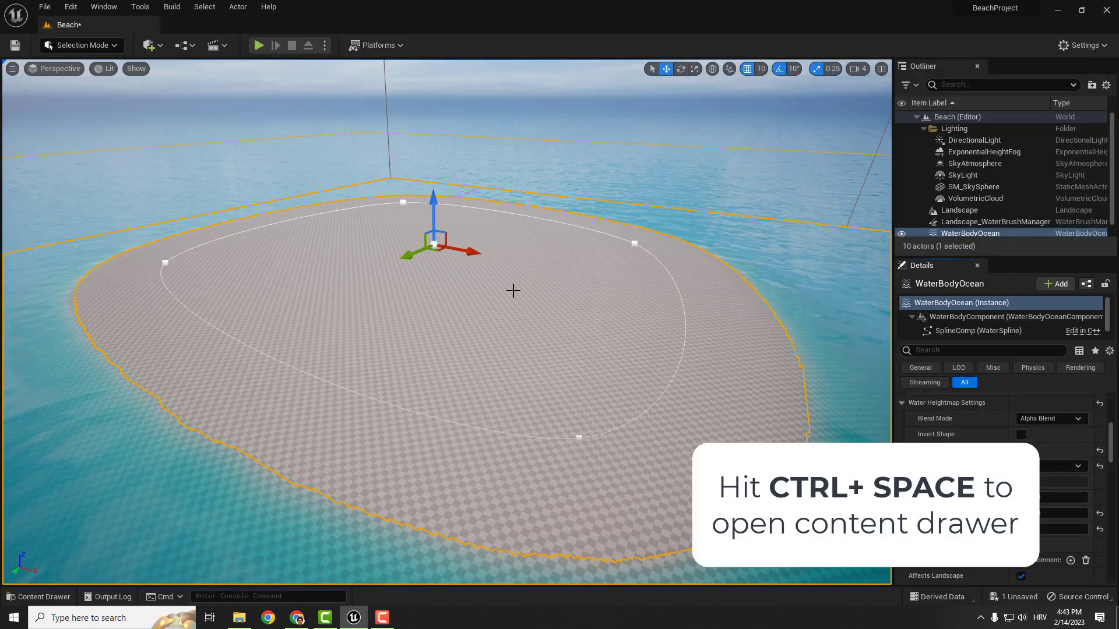
Dock the content drawer in the layout and open the Rippled Sand folder under Megascans/Surfaces.
key("ctrl+space")
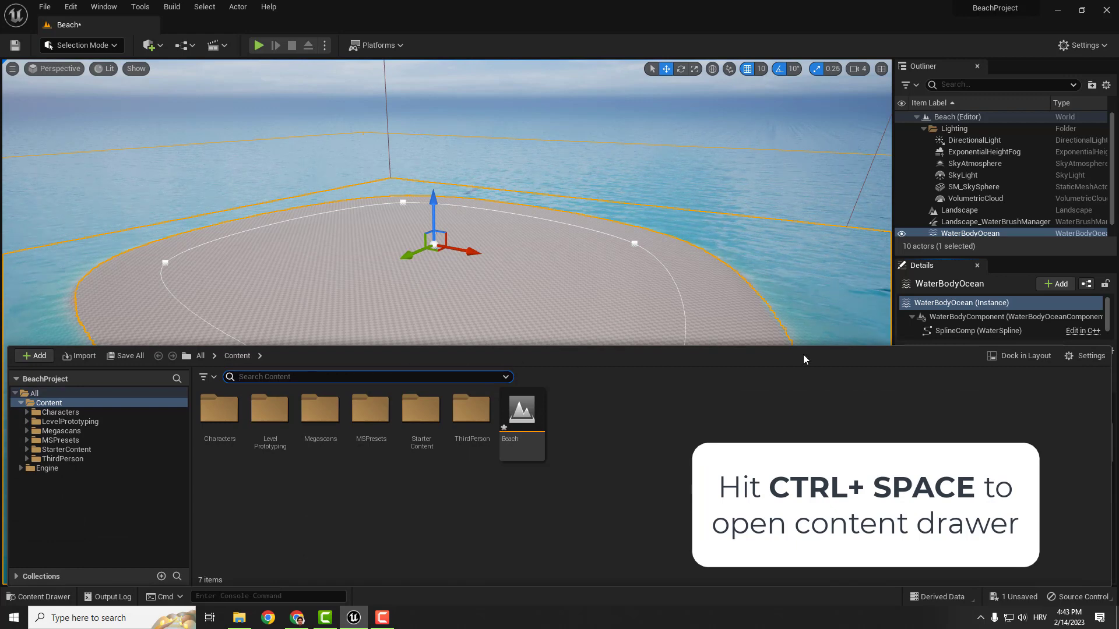
left_click(1019, 356)
double_click(56, 503)
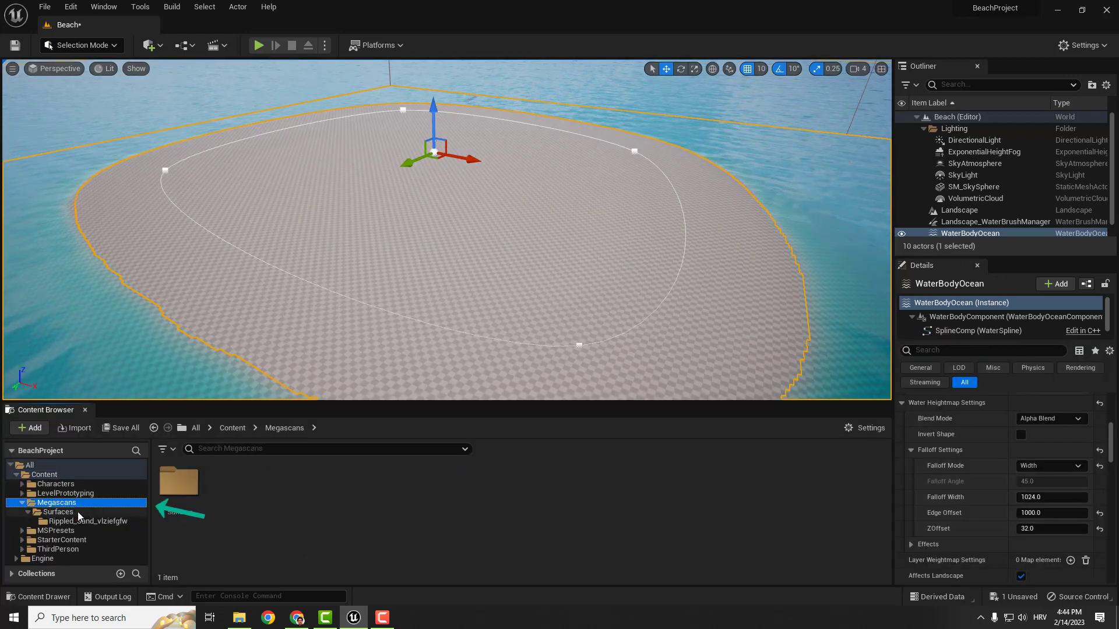
left_click(64, 511)
left_click(125, 521)
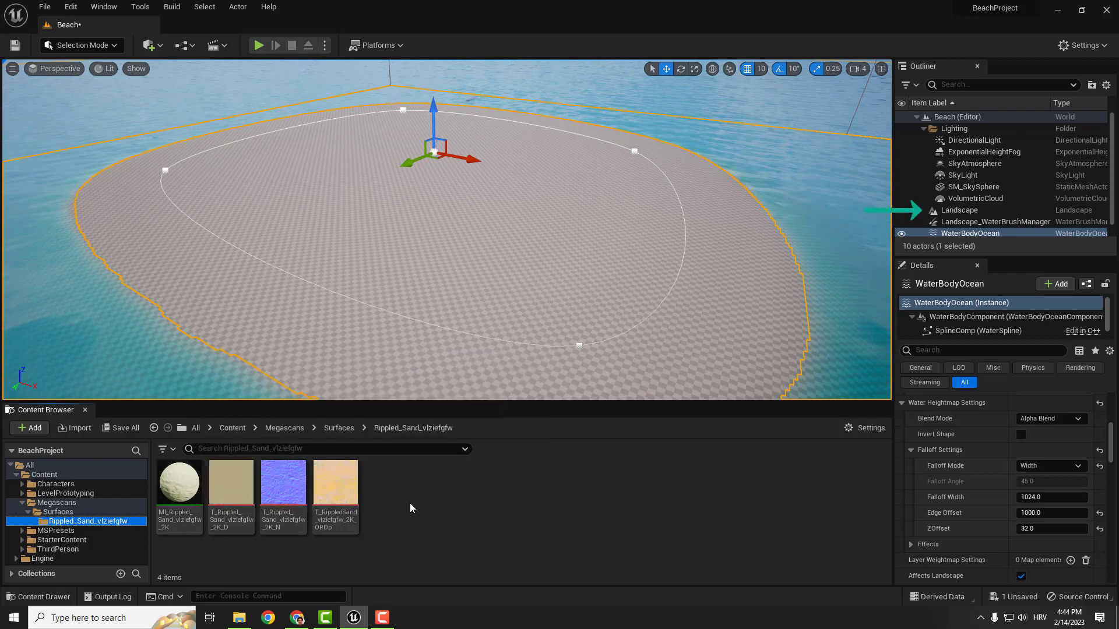
Assign the MI_Rippled_Sand material instance as the Landscape actor's Landscape Material.
left_click(985, 212)
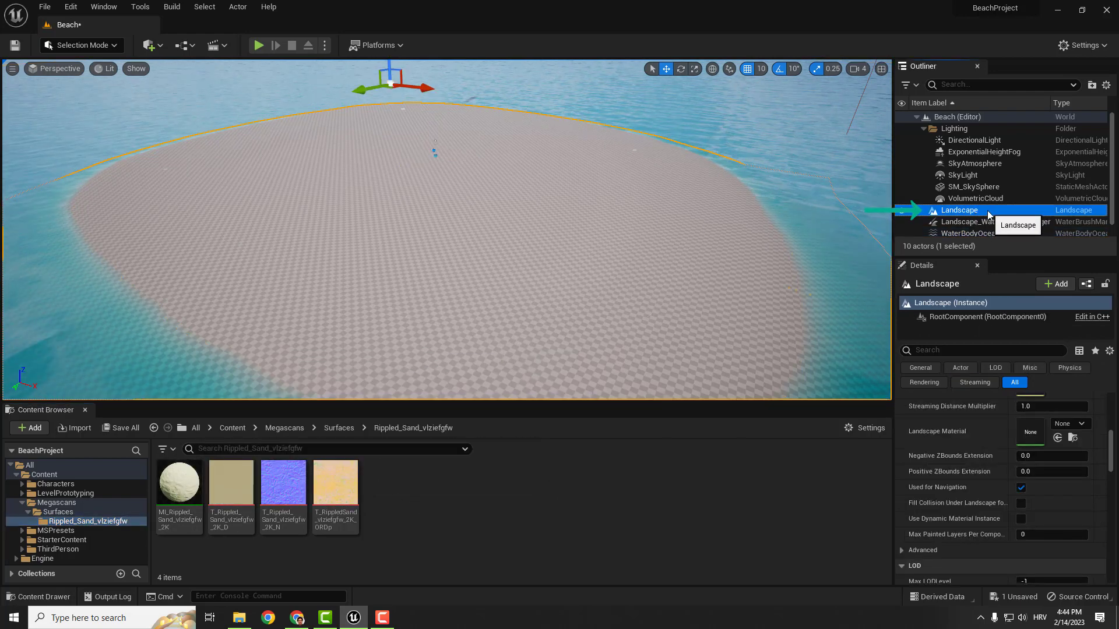
scroll(967, 460, "up", 2)
left_click_drag(177, 484, 1030, 469)
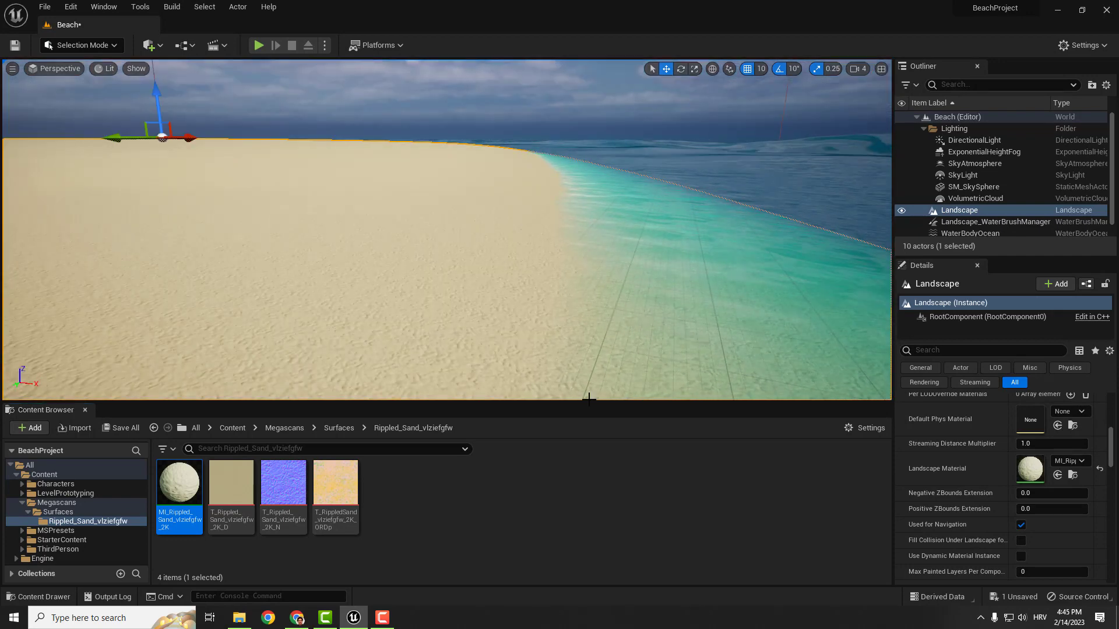
Override Tiling/Offset in the rippled sand material instance with Tiling X and Y of 0.3, and dock its editor in the main window.
double_click(179, 489)
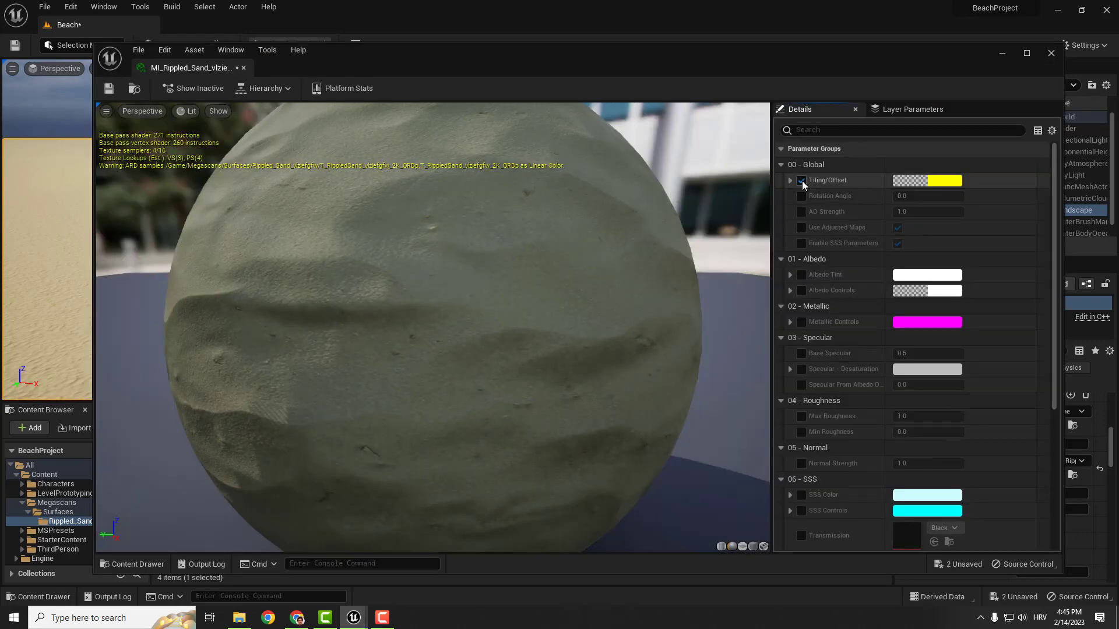
left_click(790, 180)
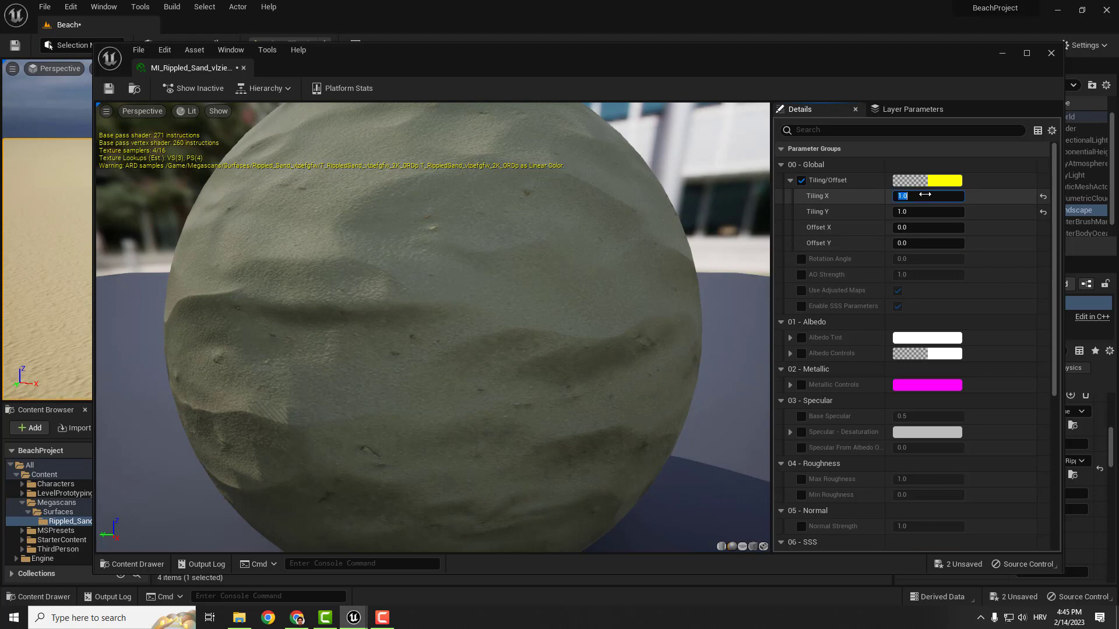
left_click(917, 211)
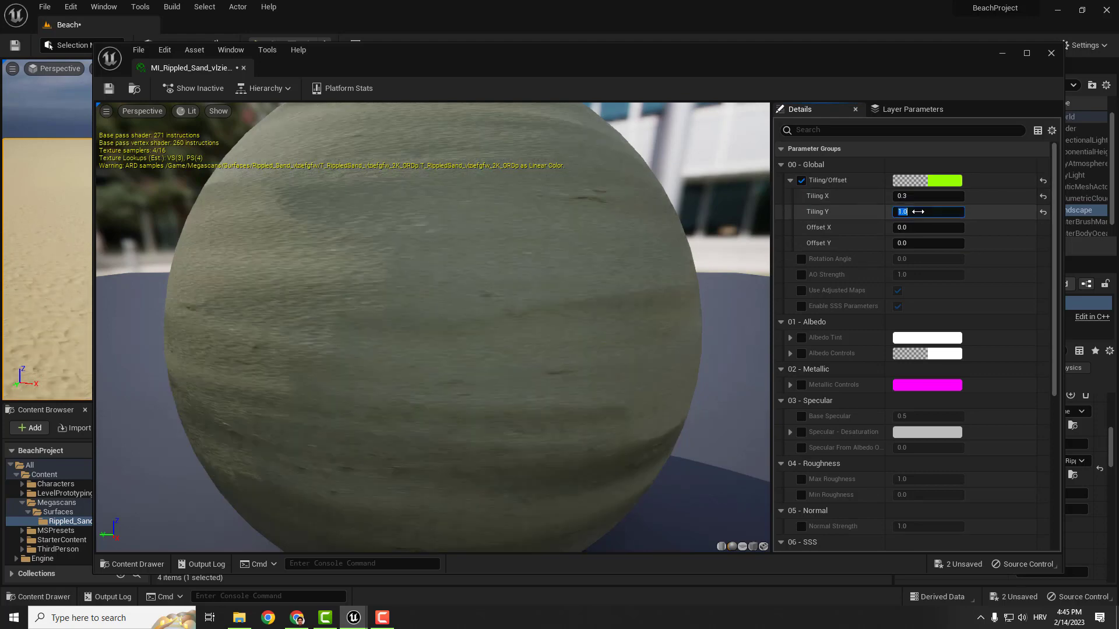
type("0.3")
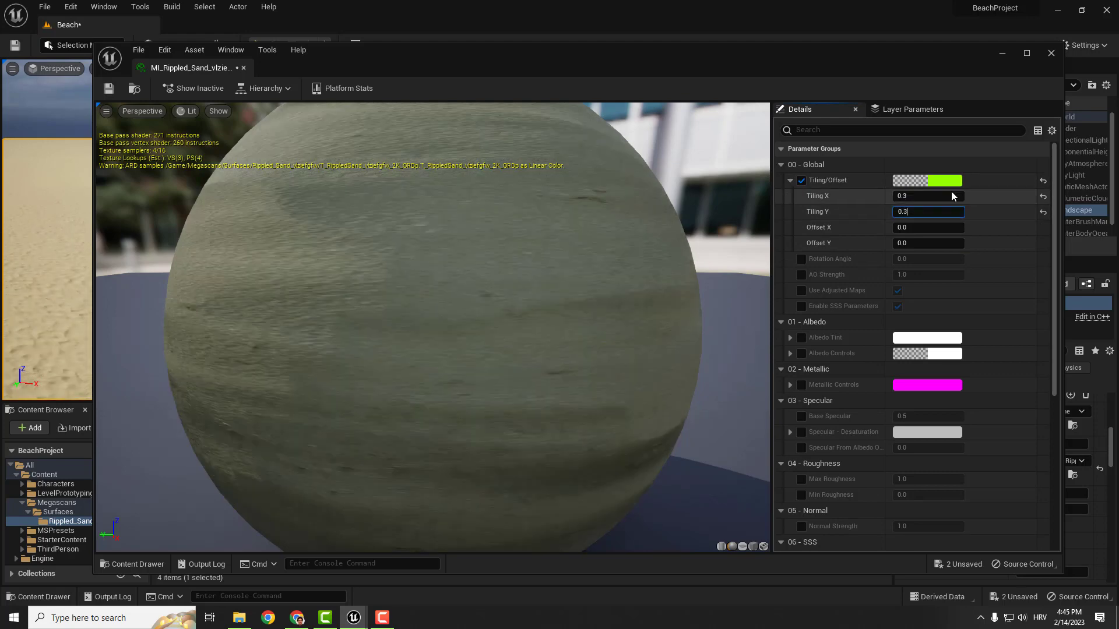
key("Return")
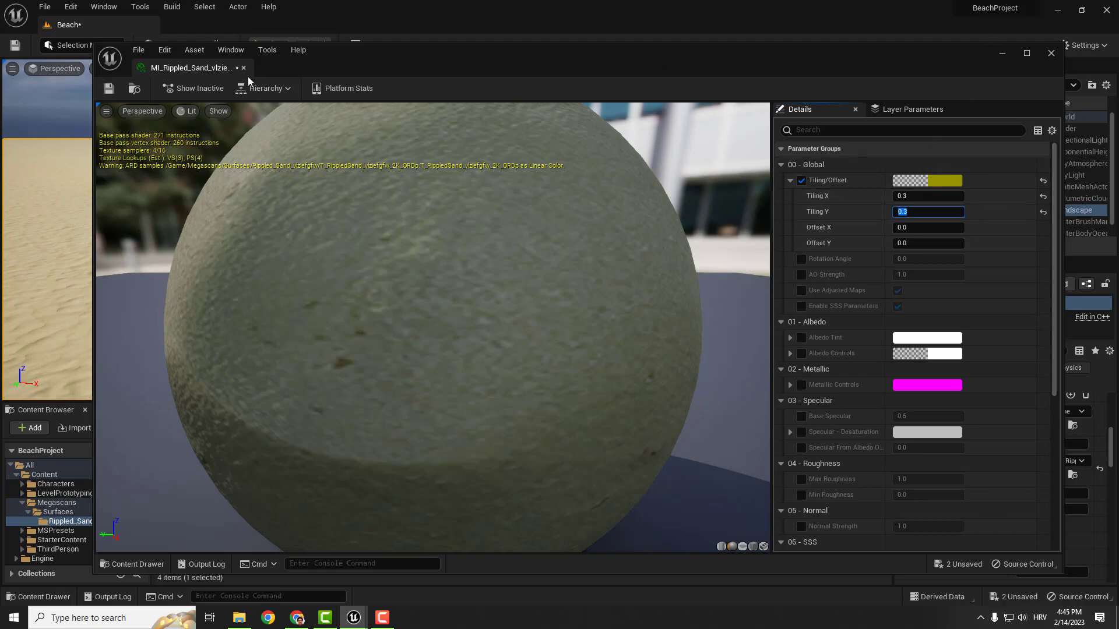
left_click_drag(247, 76, 187, 27)
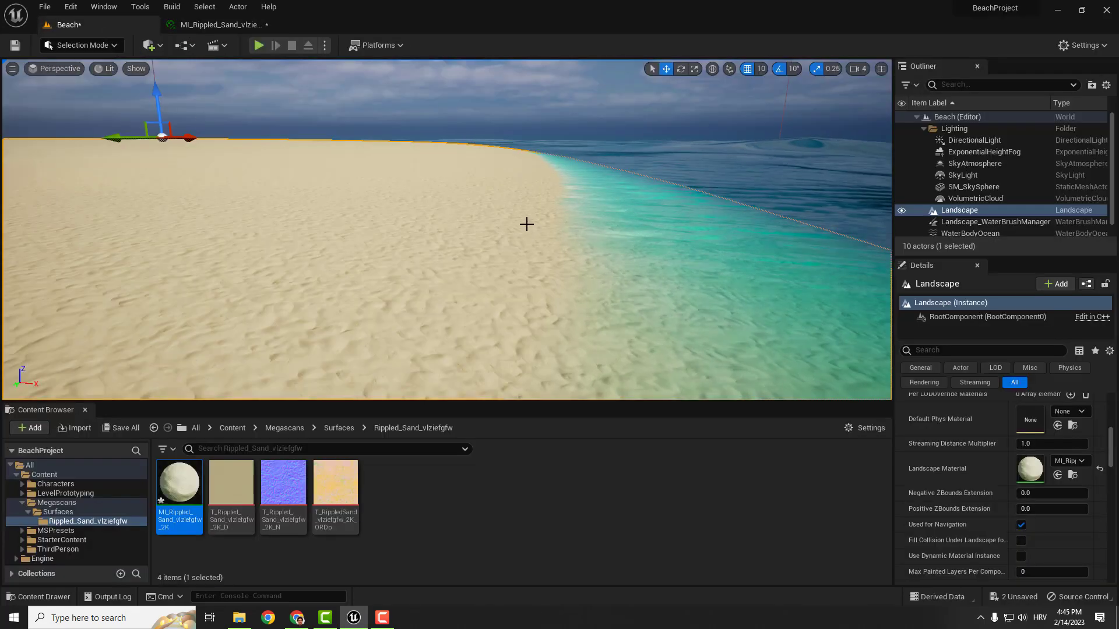
Play the level from a spot on the shoreline, run the character through the shallow water, and stop the play session.
right_click_drag(460, 289, 461, 289)
right_click(460, 289)
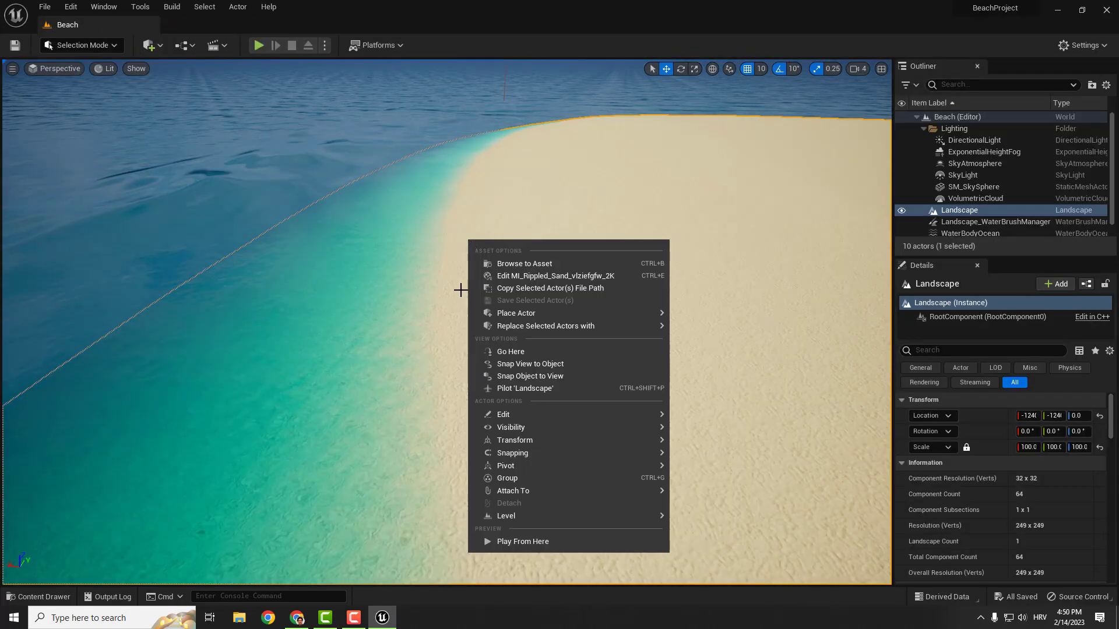
left_click(508, 539)
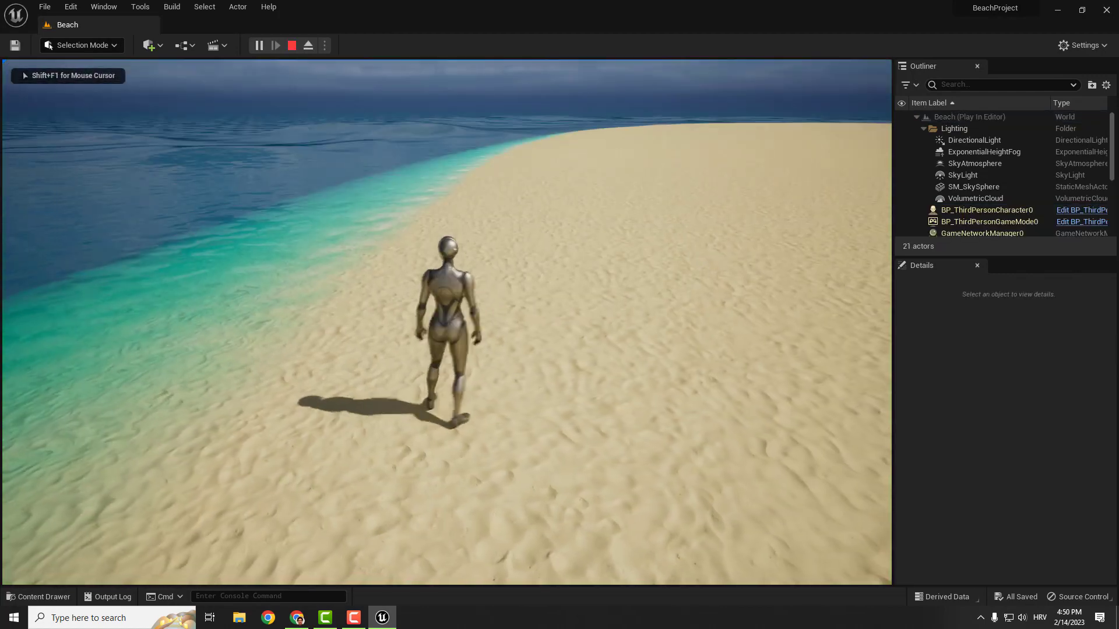
key("a")
key("s")
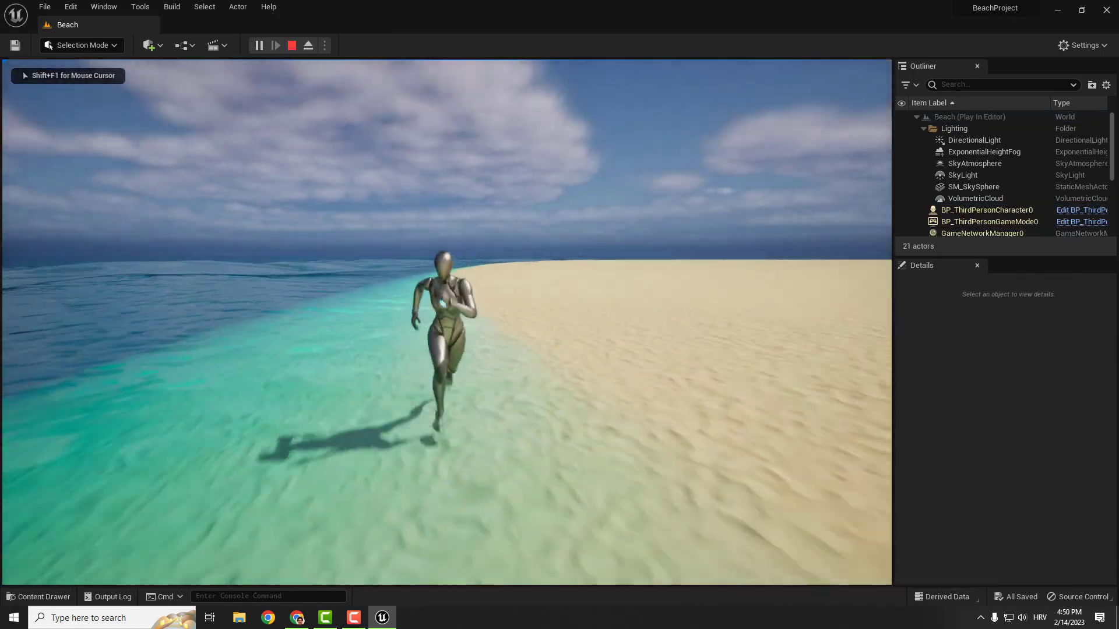
key("Escape")
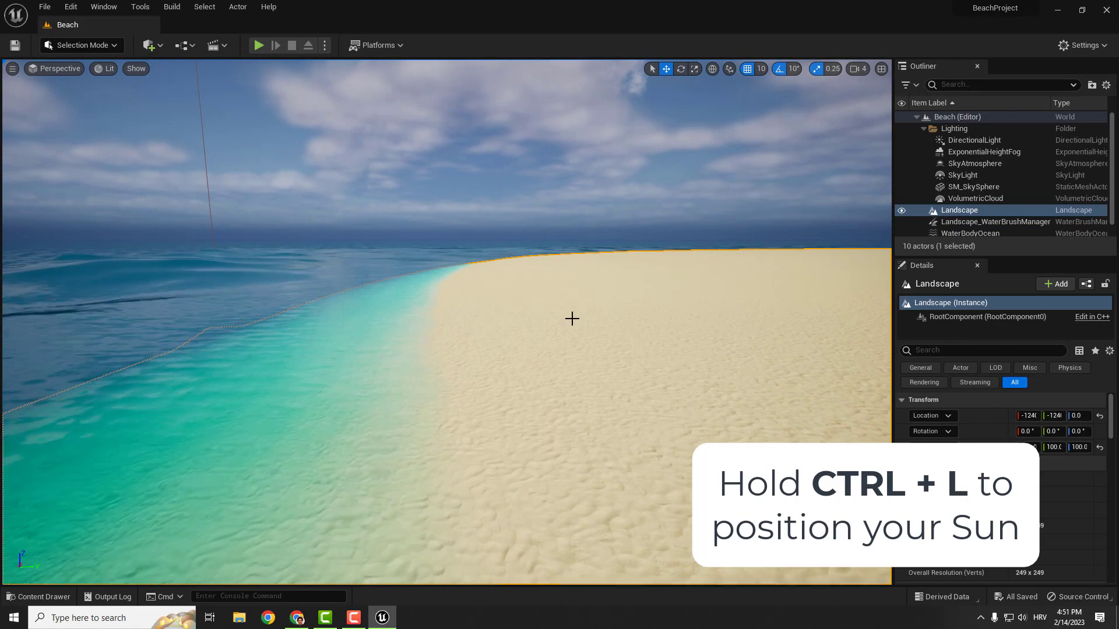
Lower the sun so it casts longer shadows across the sand, and play from the shoreline to run the character along the water.
key("ctrl+l")
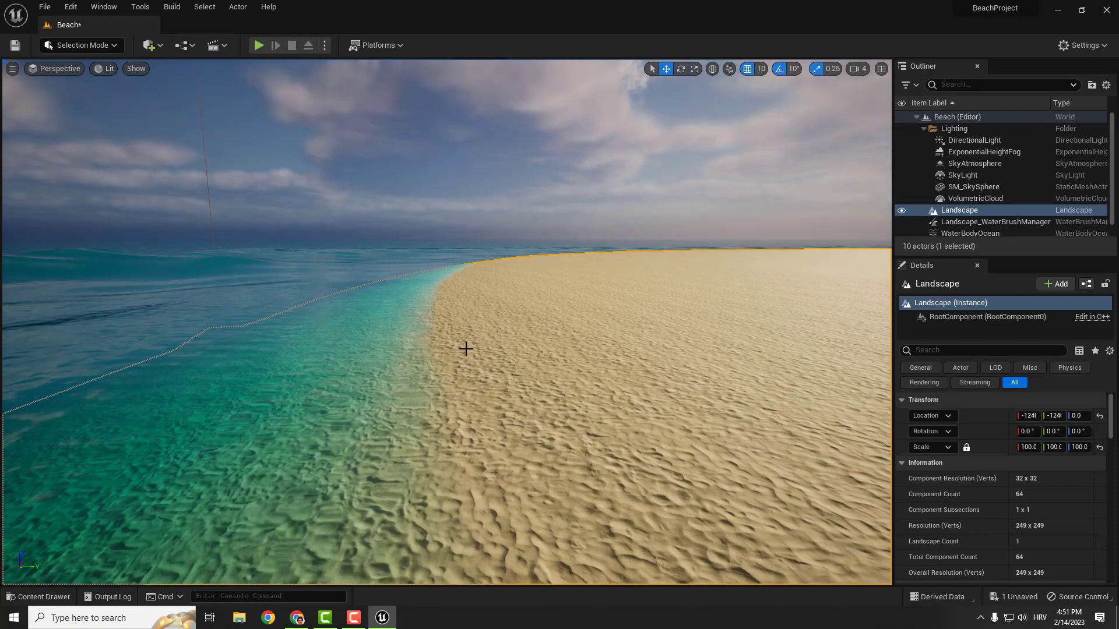
right_click(464, 347)
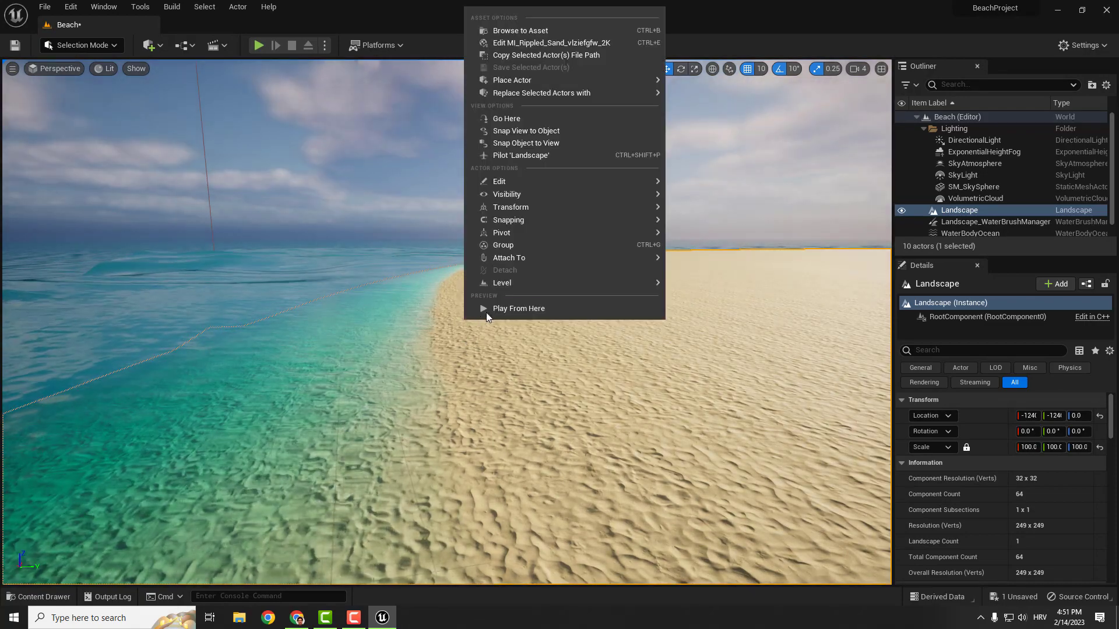
left_click(493, 309)
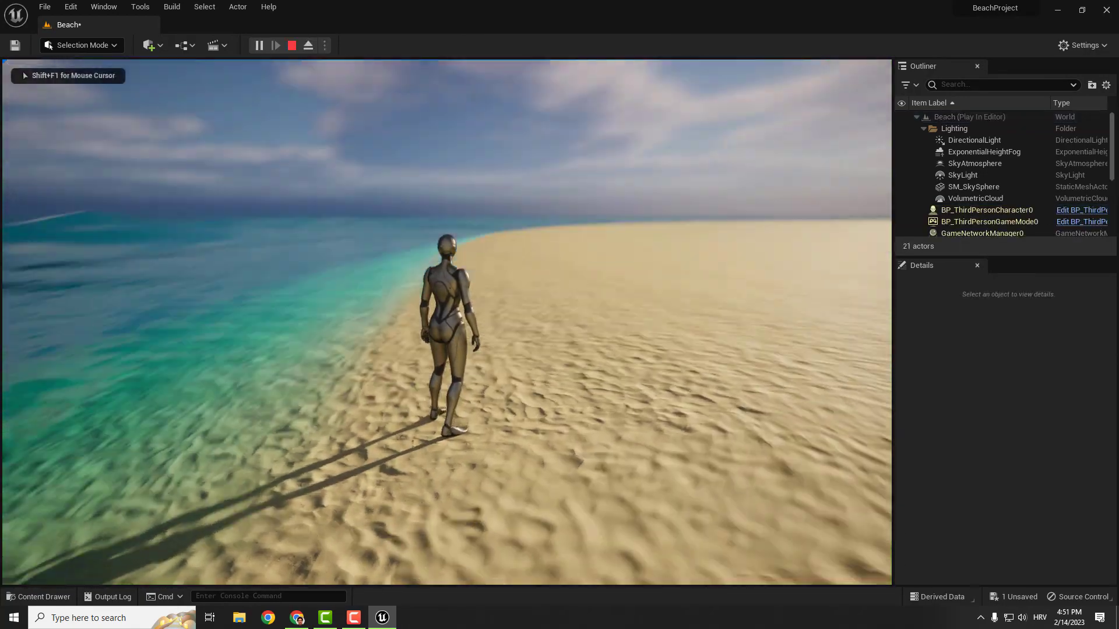
key("d")
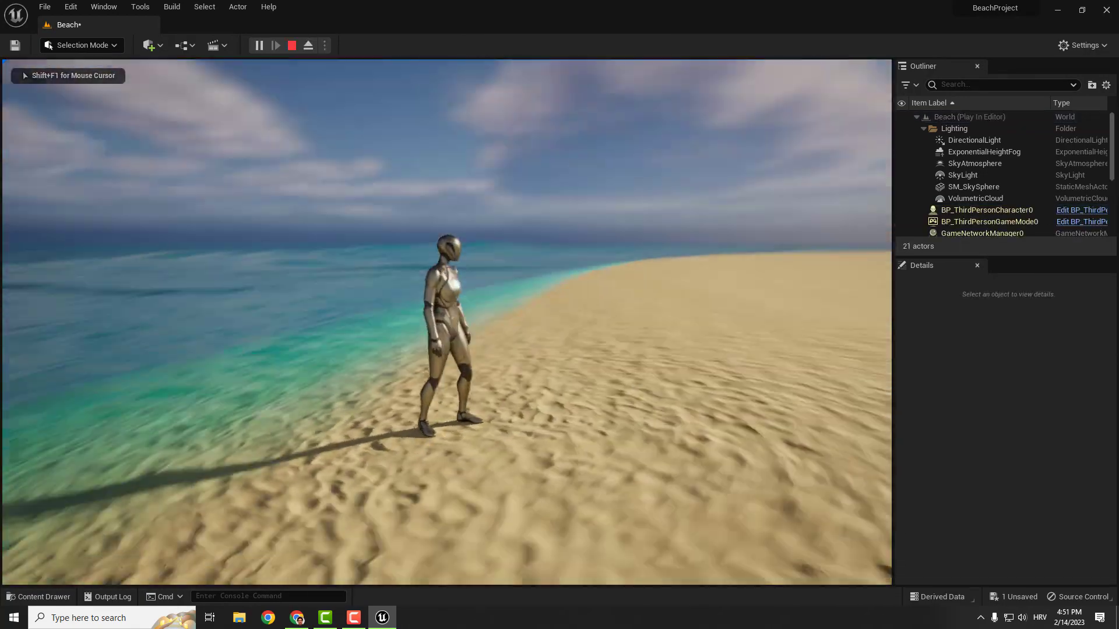
key("w")
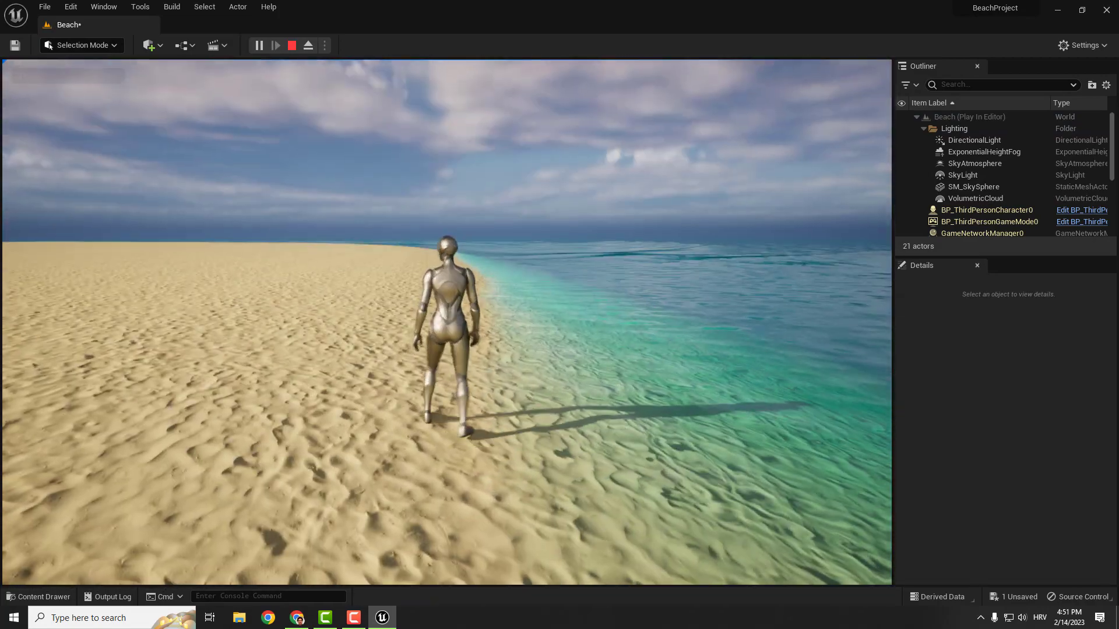
key("s")
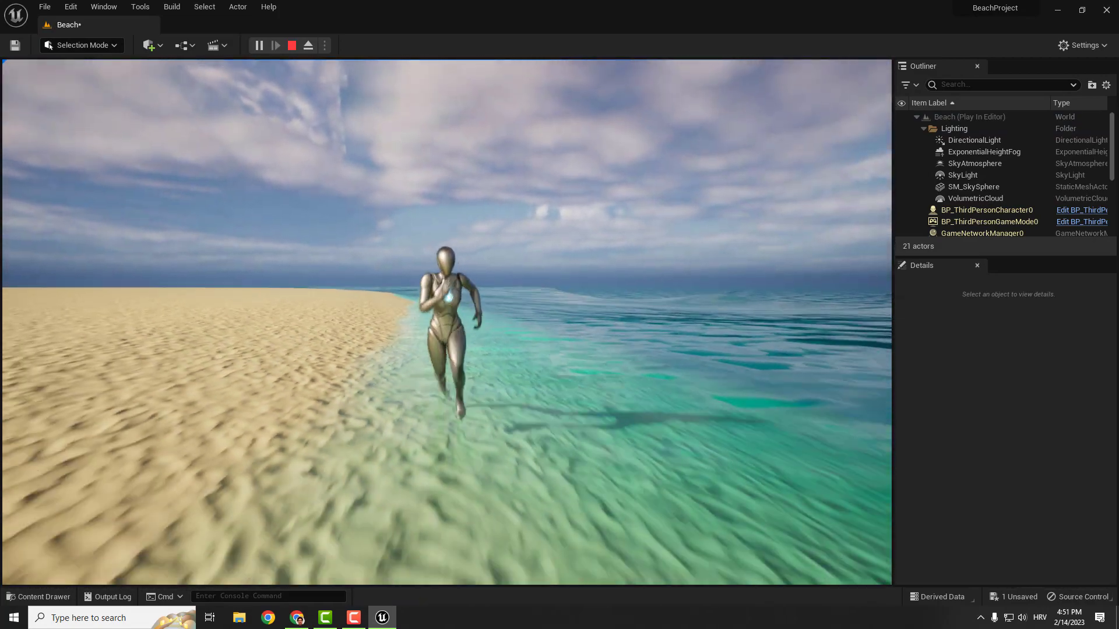